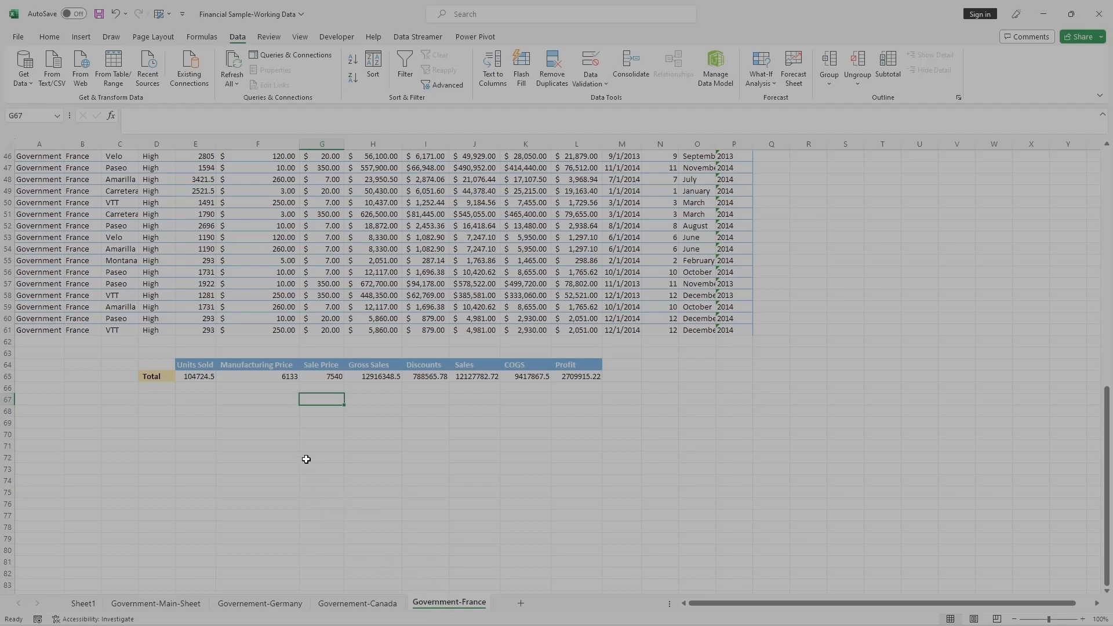
Add the row label AVERAGE in cell D66, directly below the Total label on the Government-France sheet.
scroll(306, 459, "up", 15)
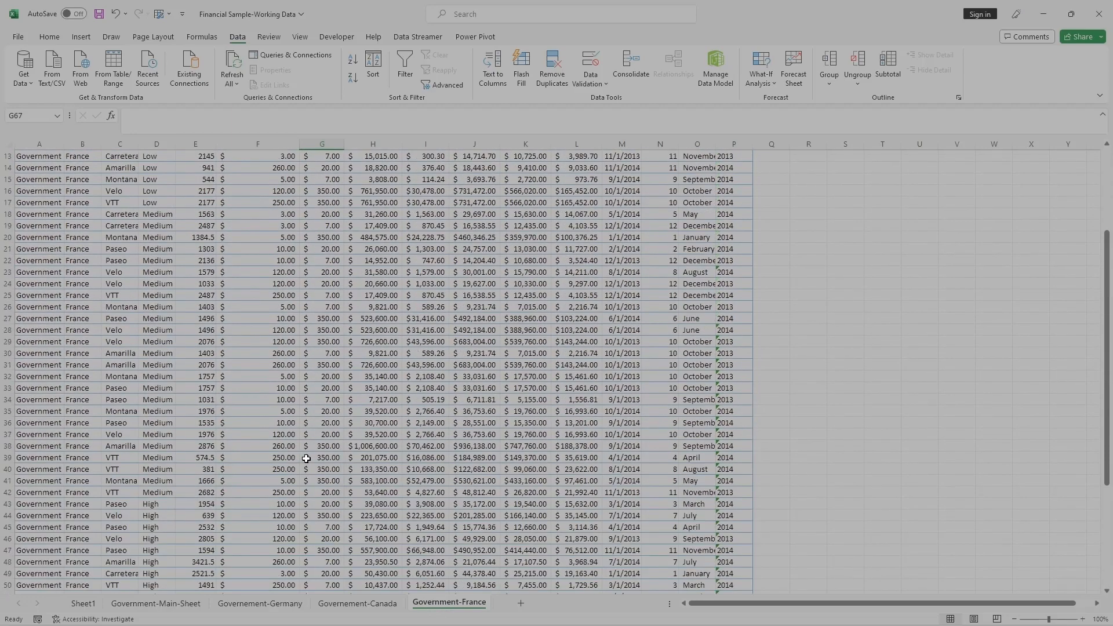
scroll(306, 459, "down", 16)
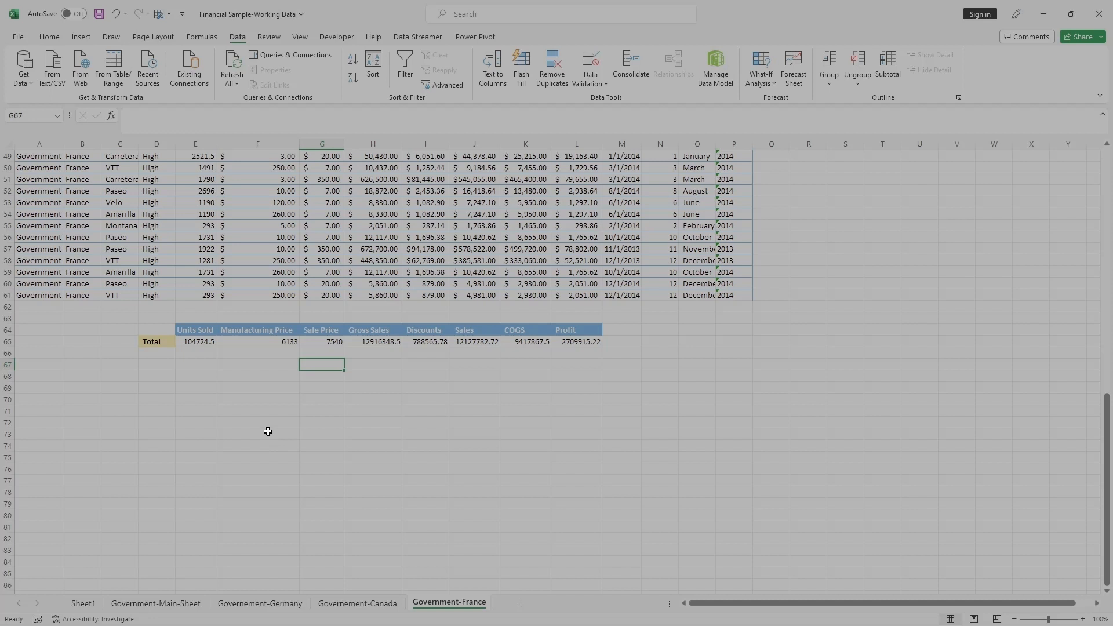
left_click(155, 354)
type("AV")
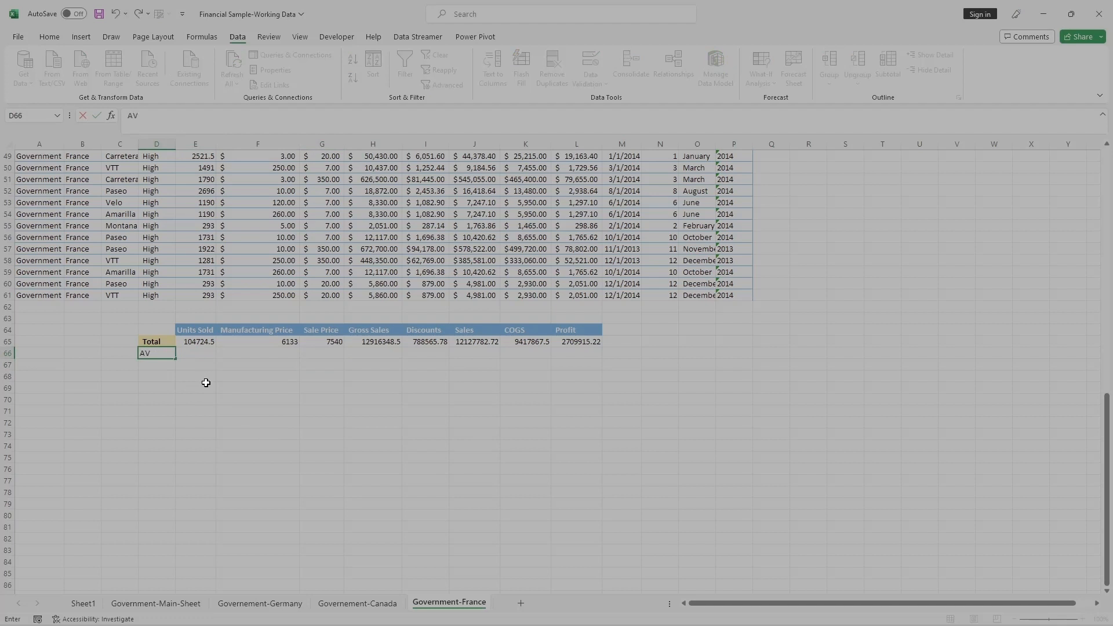
type("ERGA")
key("BackSpace")
key("BackSpace")
type("VERAG")
left_click(194, 389)
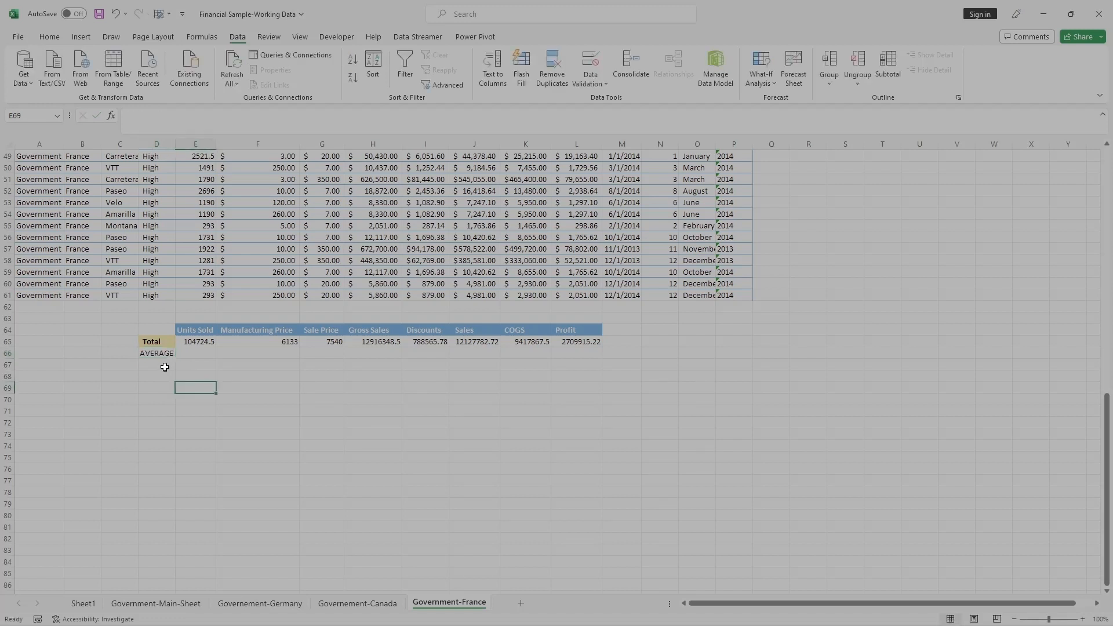
Add the row labels MIN in cell D67 and MAX in cell D68.
double_click(164, 365)
type("MIN")
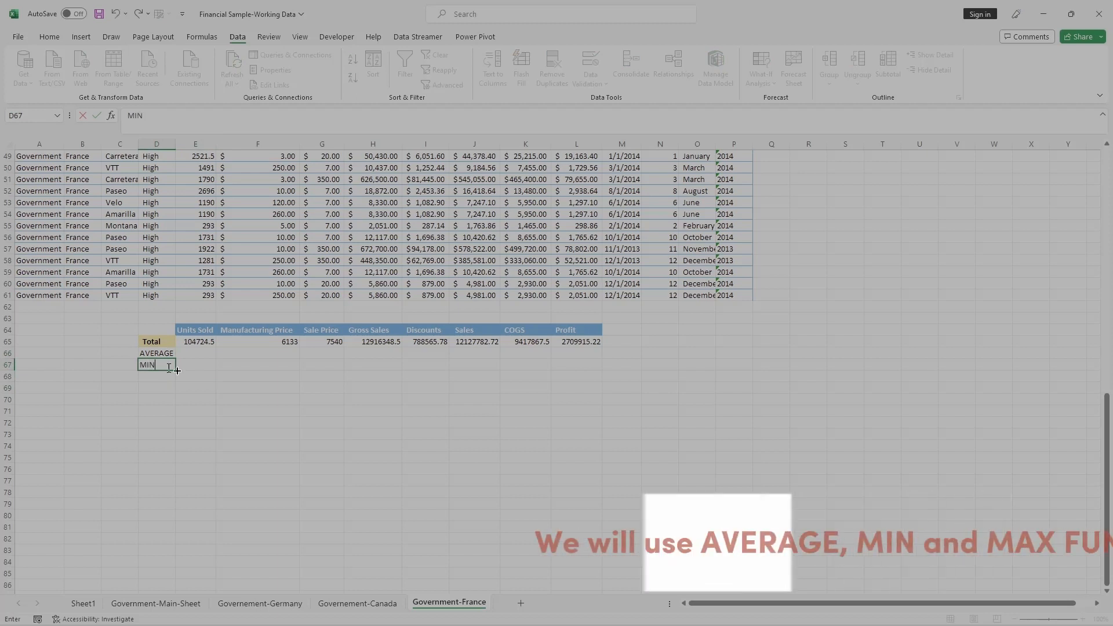
left_click(164, 401)
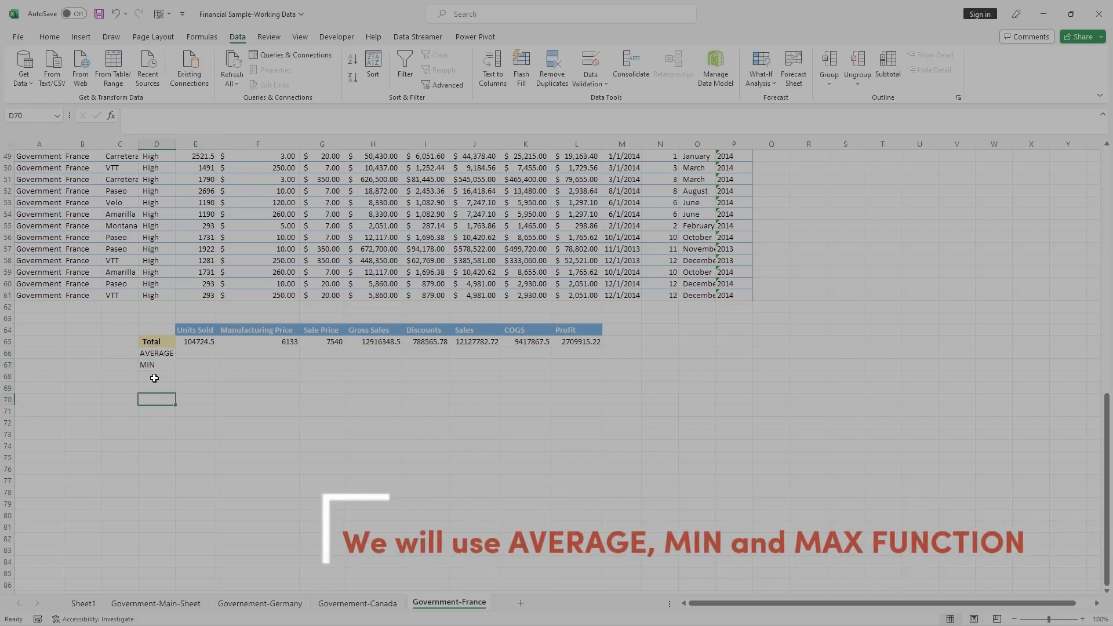
double_click(155, 377)
type("MAX")
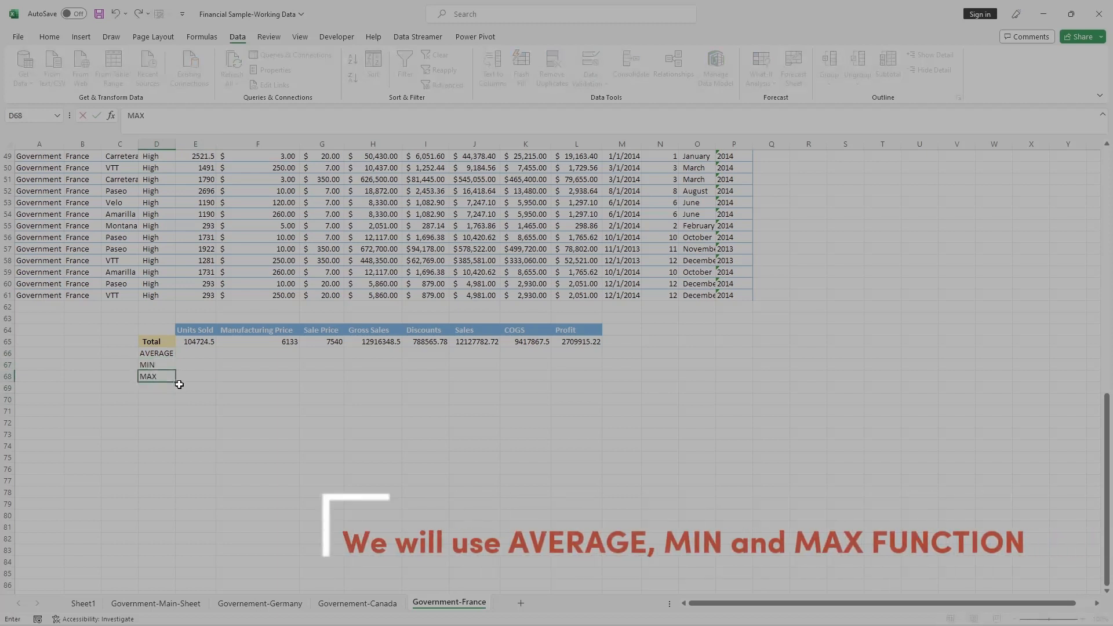
left_click(172, 408)
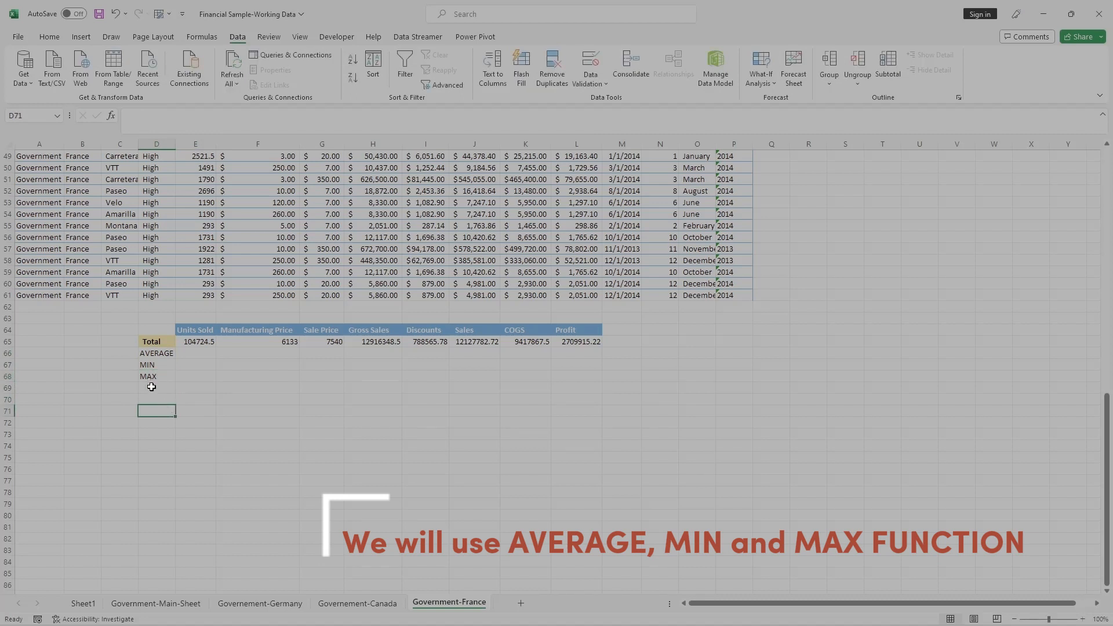
left_click(152, 387)
left_click(200, 352)
double_click(200, 352)
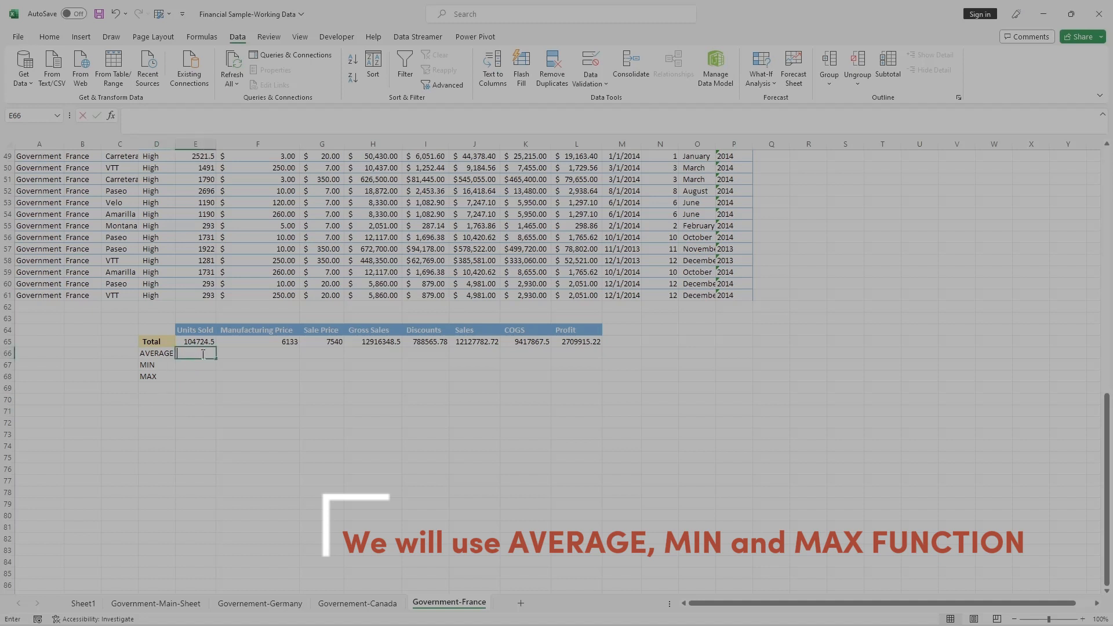
type("=")
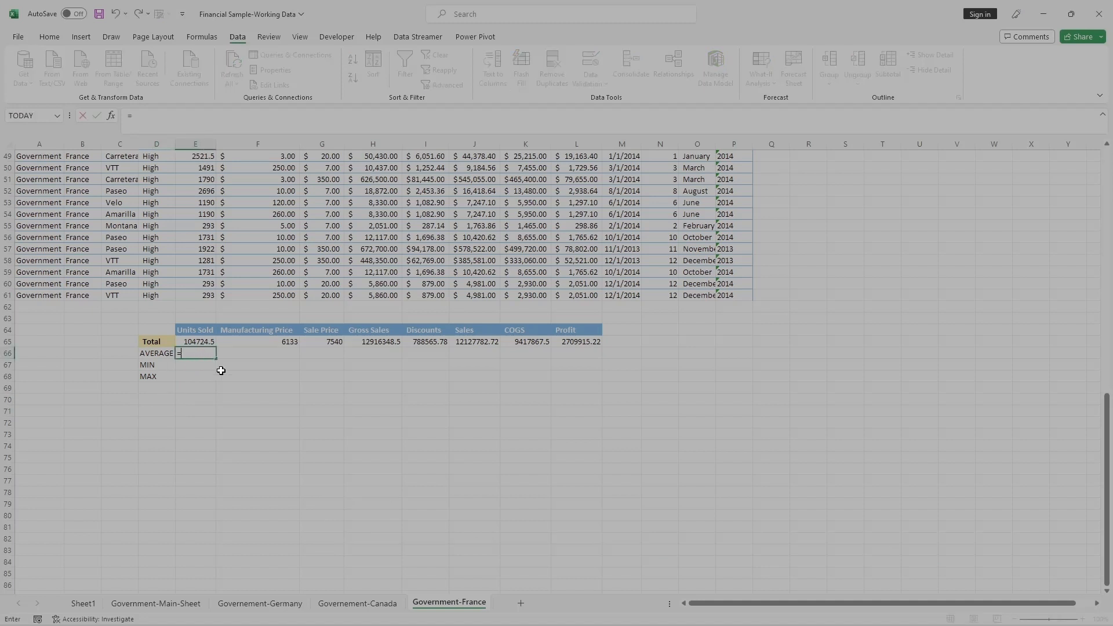
type("AVERAGE")
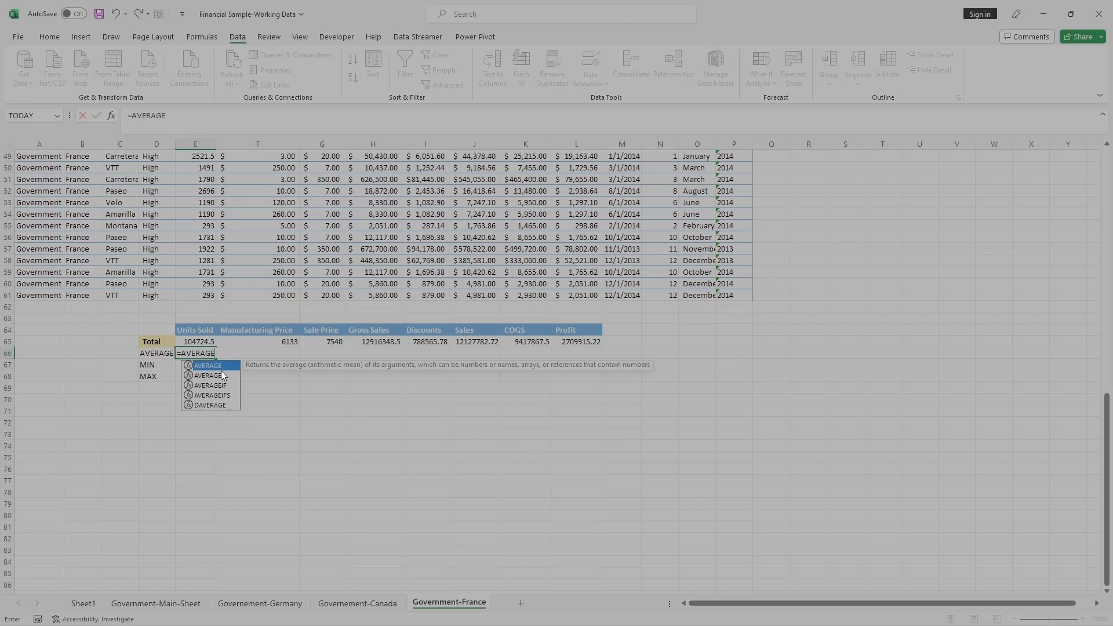
type("(")
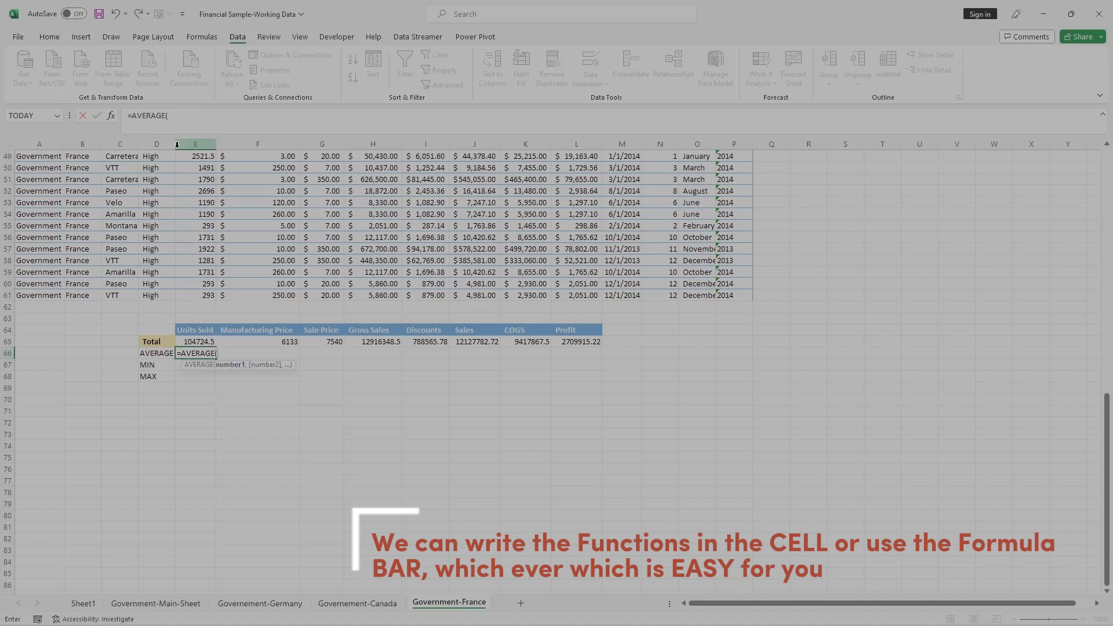
left_click(178, 118)
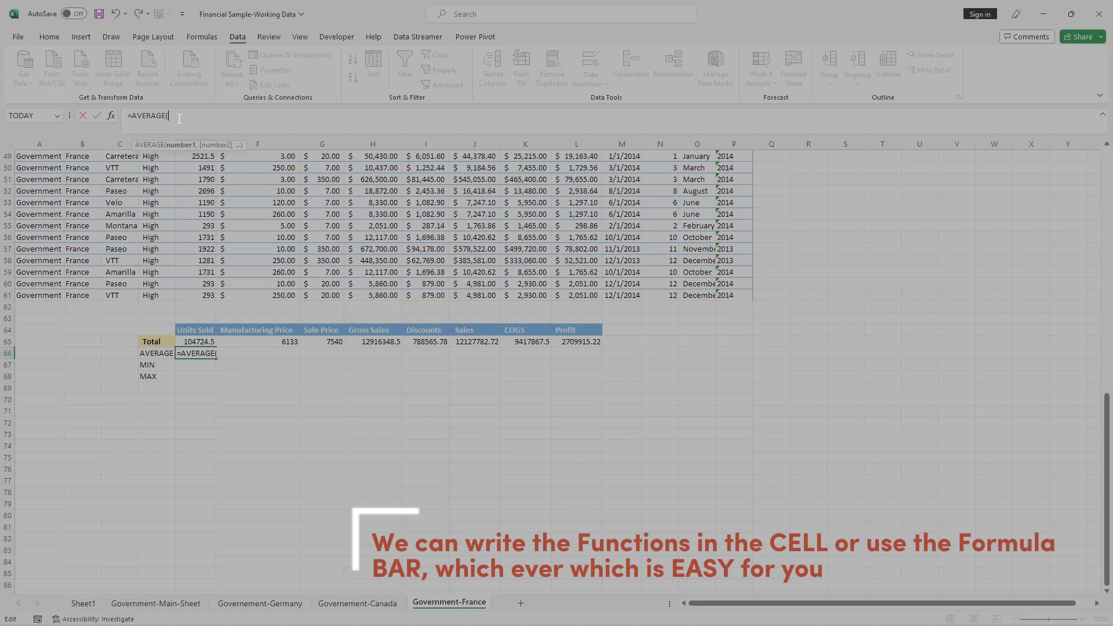
key("Escape")
left_click(200, 398)
left_click(192, 356)
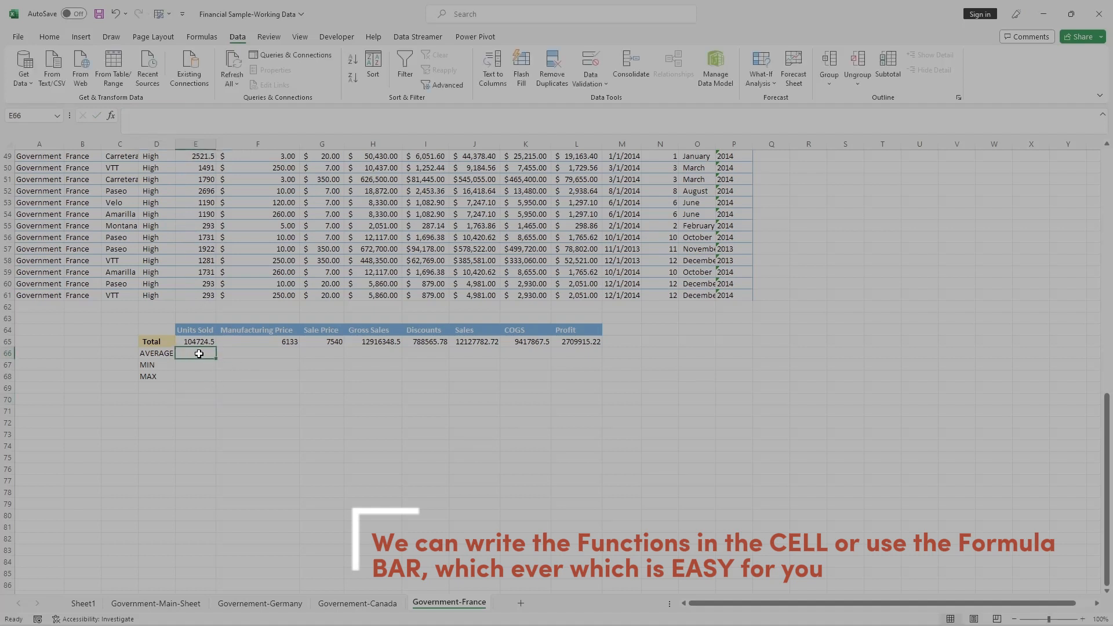
double_click(199, 353)
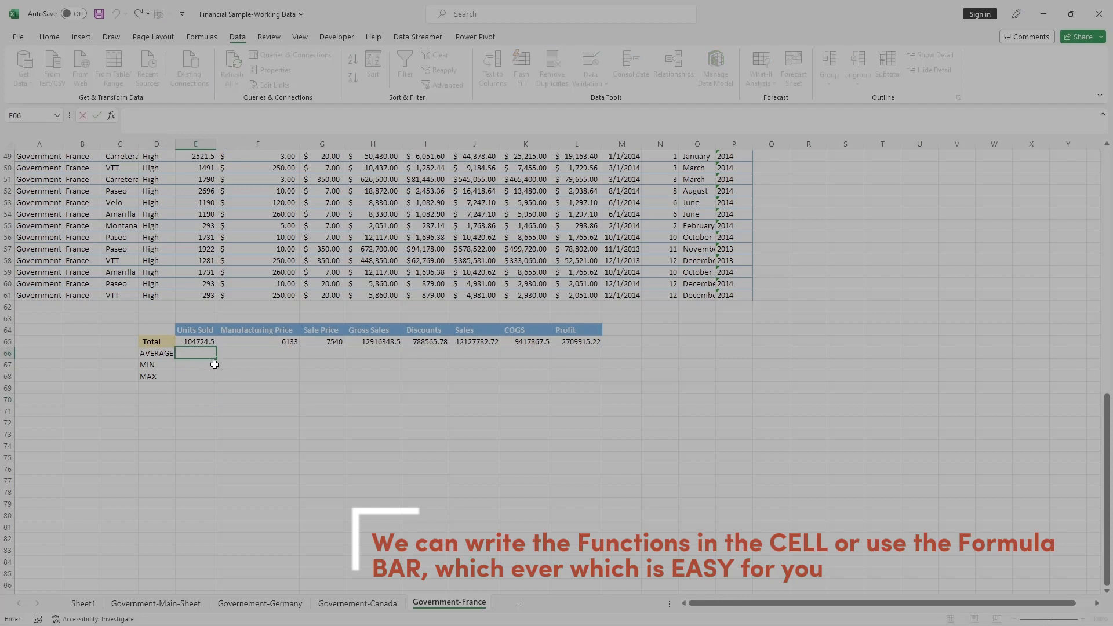
type("+")
key("BackSpace")
type("=AVER")
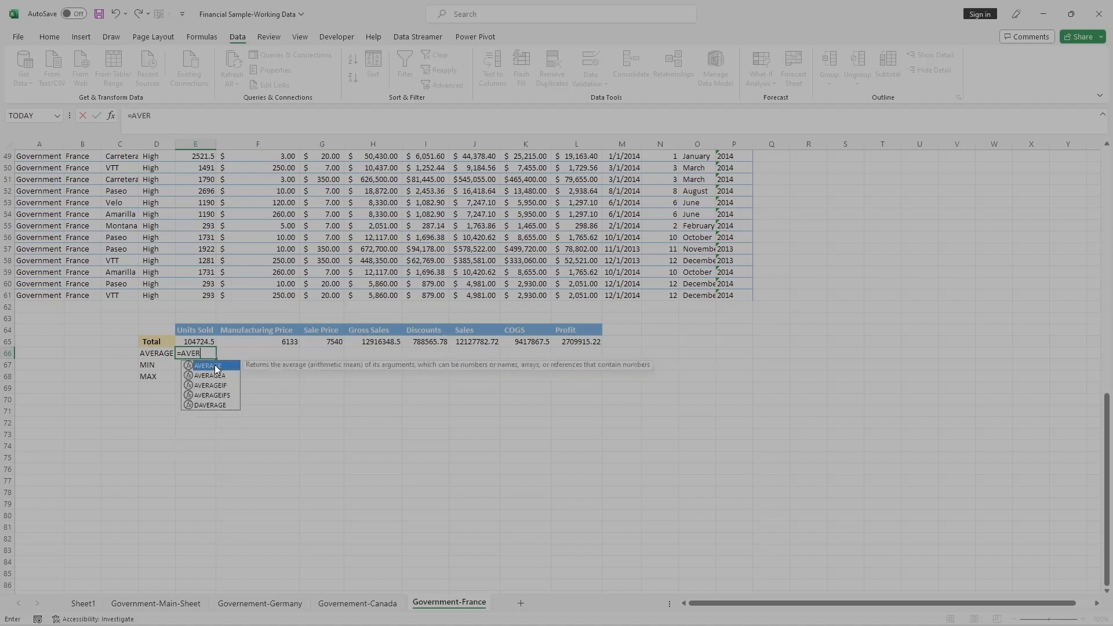
key("Right")
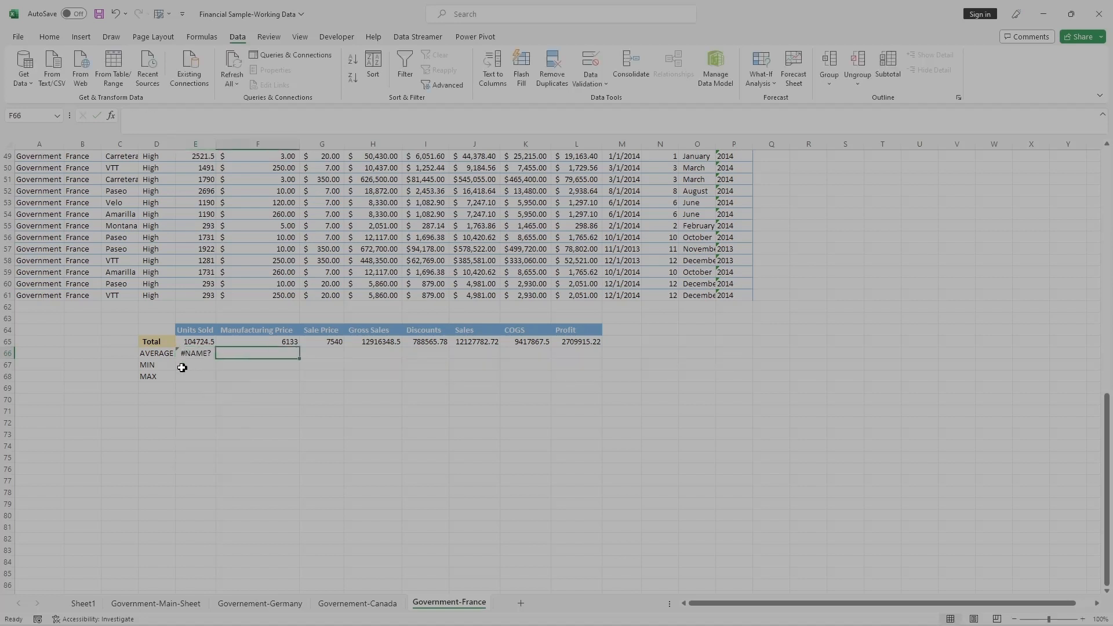
left_click(200, 355)
key("BackSpace")
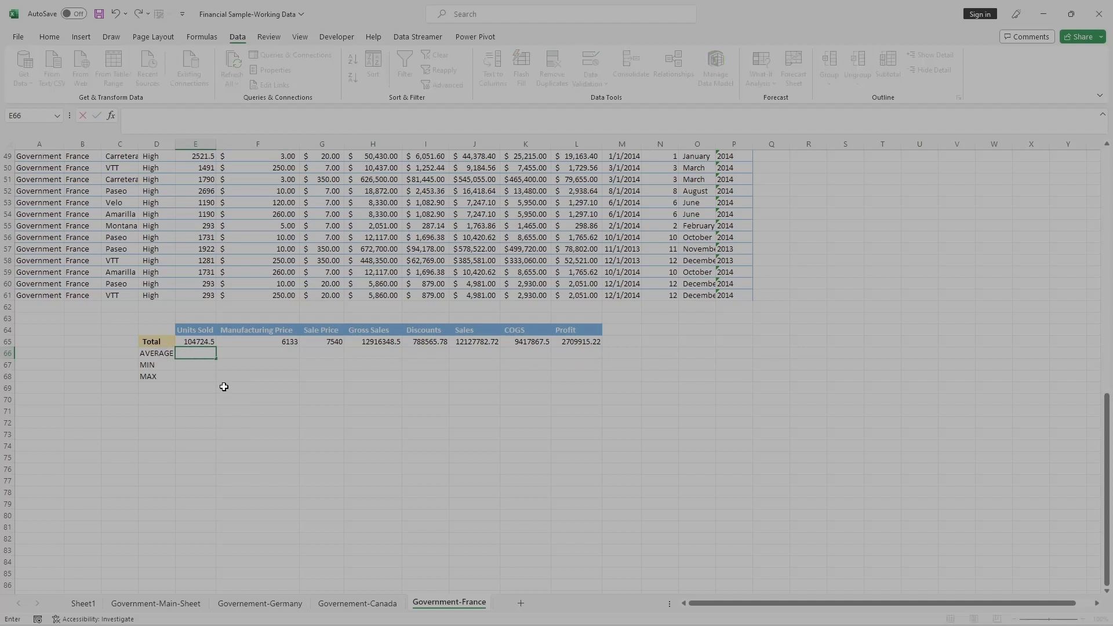
Calculate the average of Units Sold in cell E66 with the formula =AVERAGE(E2:E61).
type("=AVERA")
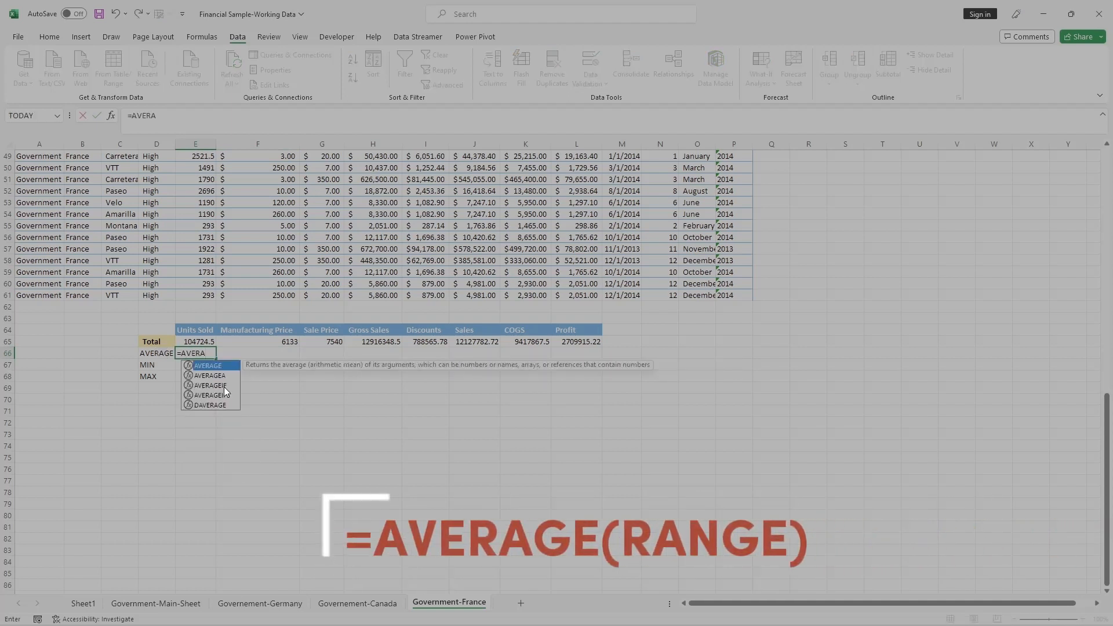
key("Down")
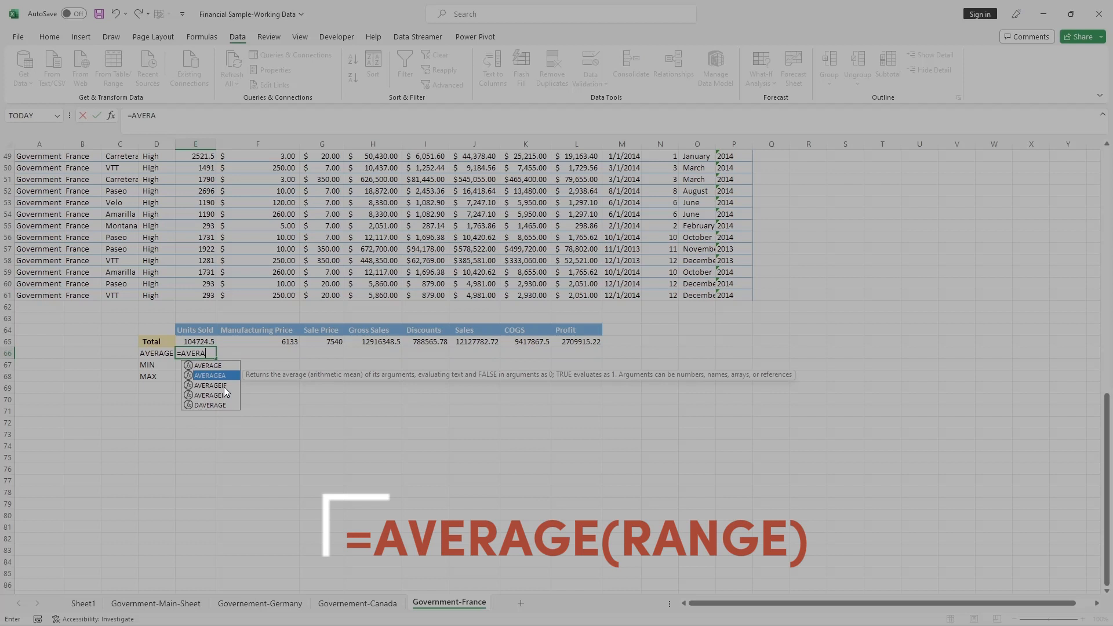
key("Up")
key("Tab")
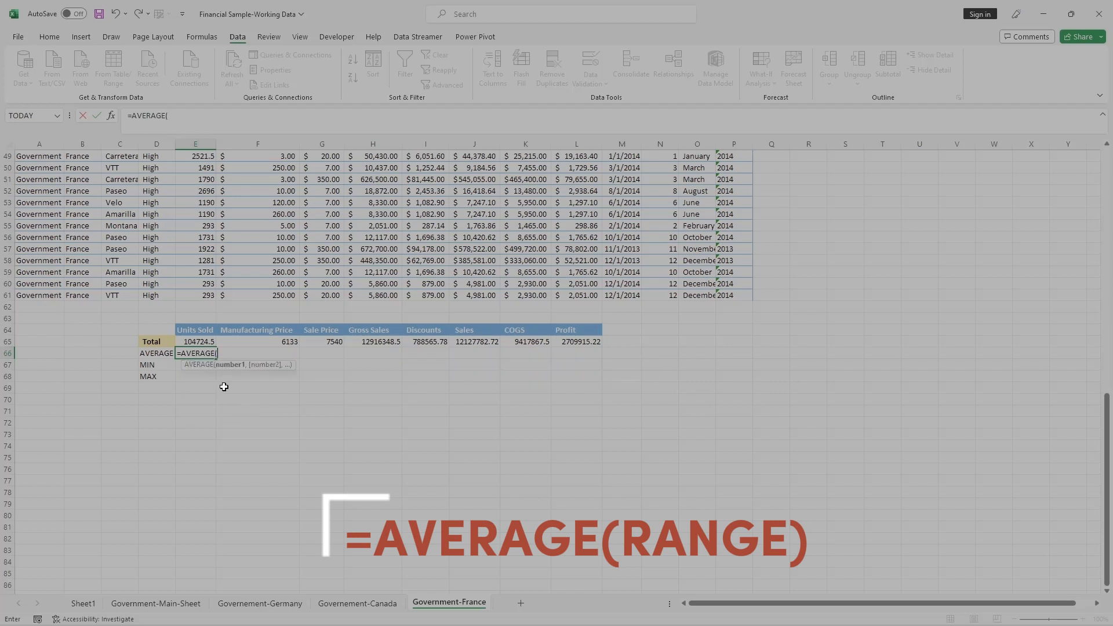
left_click(177, 115)
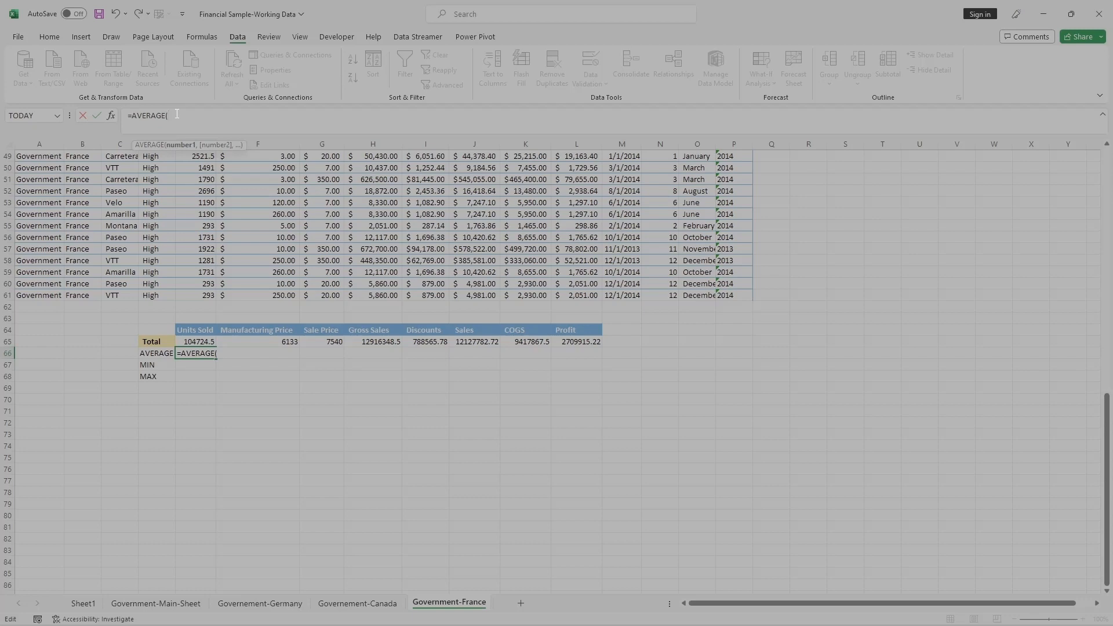
scroll(231, 299, "up", 5)
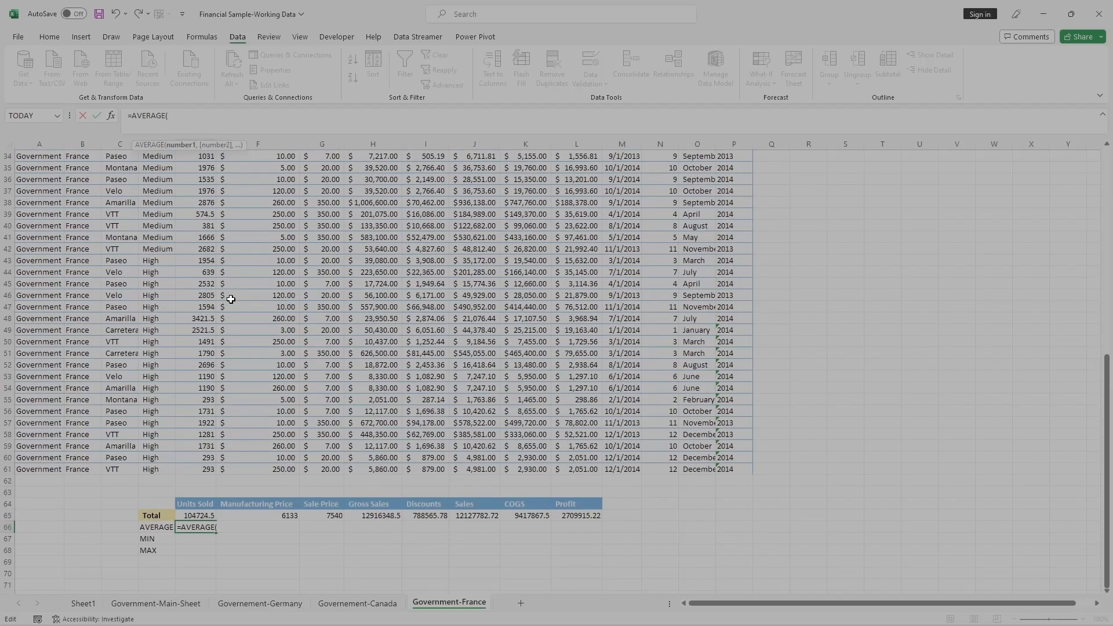
left_click(197, 469)
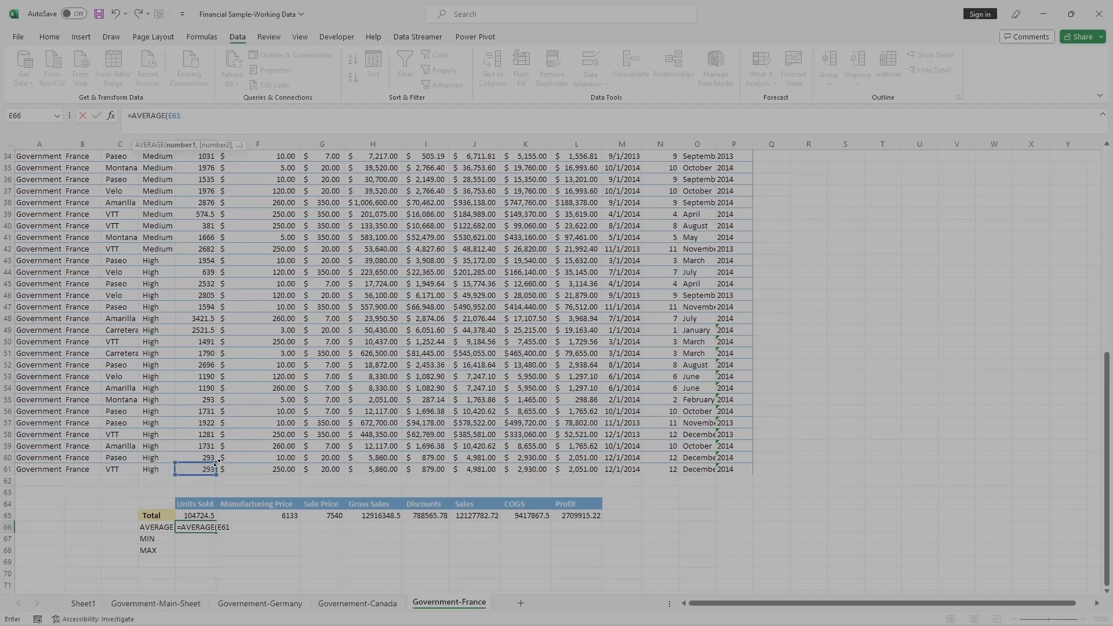
left_click_drag(214, 467, 214, 167)
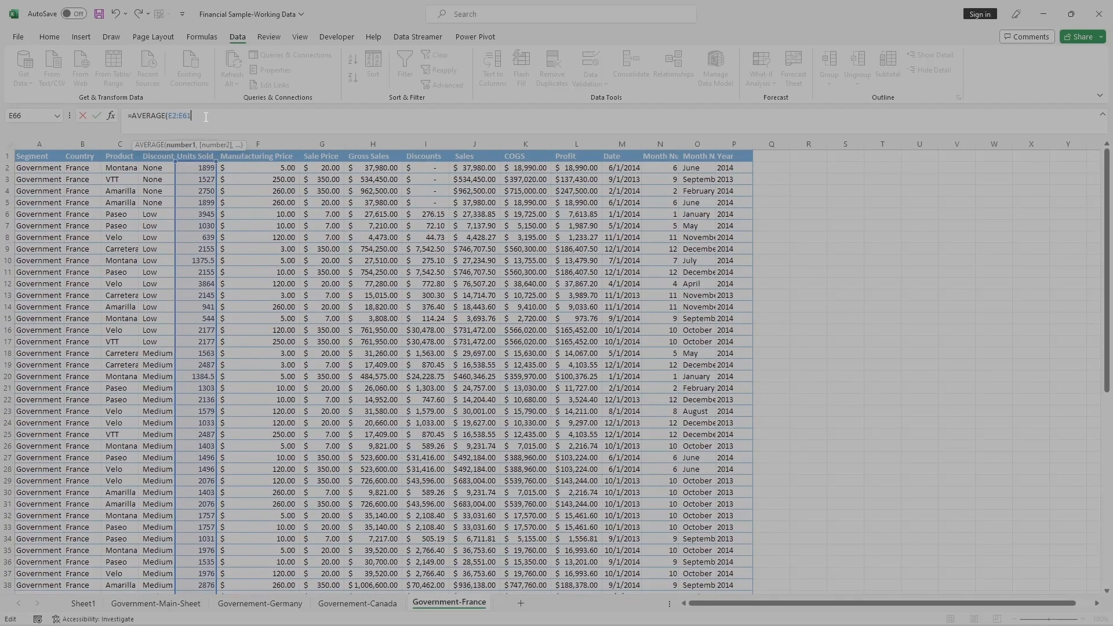
type(")")
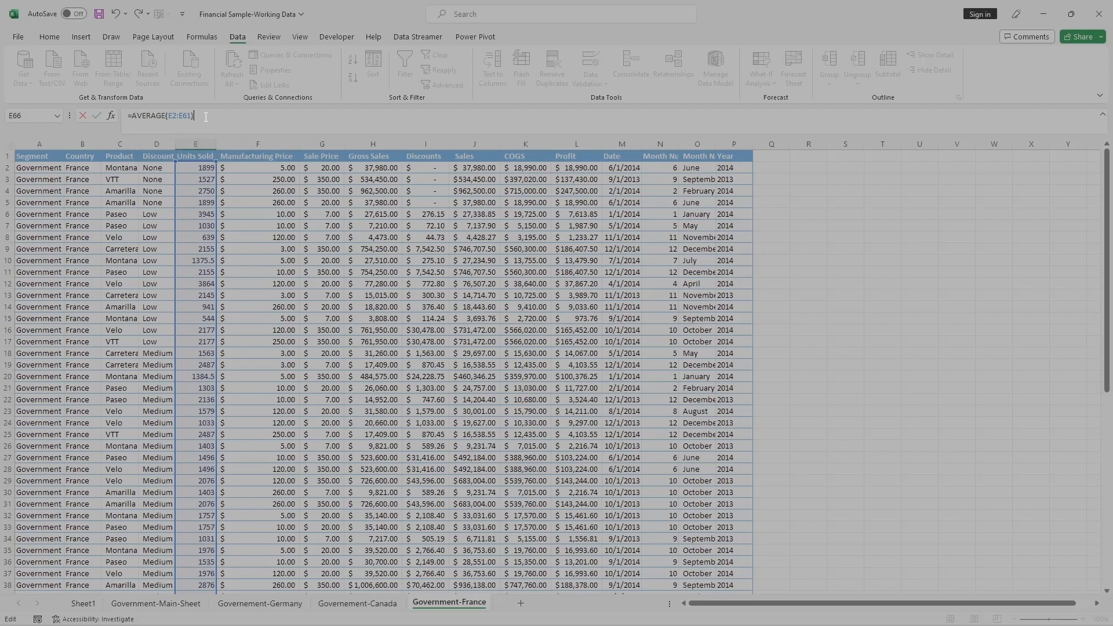
key("Return")
scroll(277, 156, "down", 6)
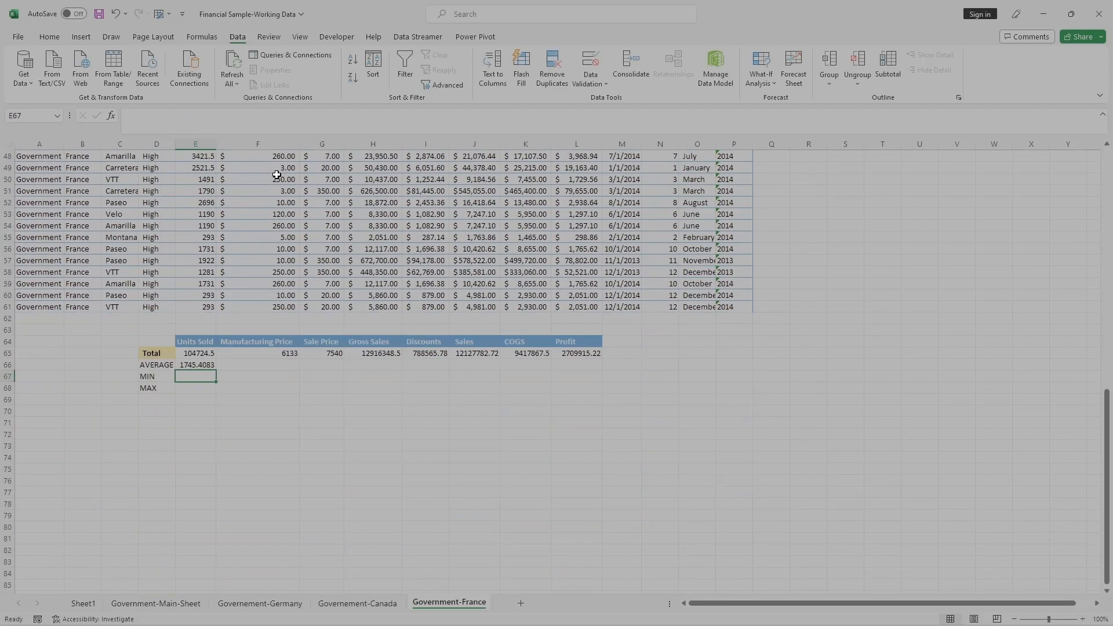
Examine the average formula in E66 and the Units Sold rows it covers.
left_click(193, 366)
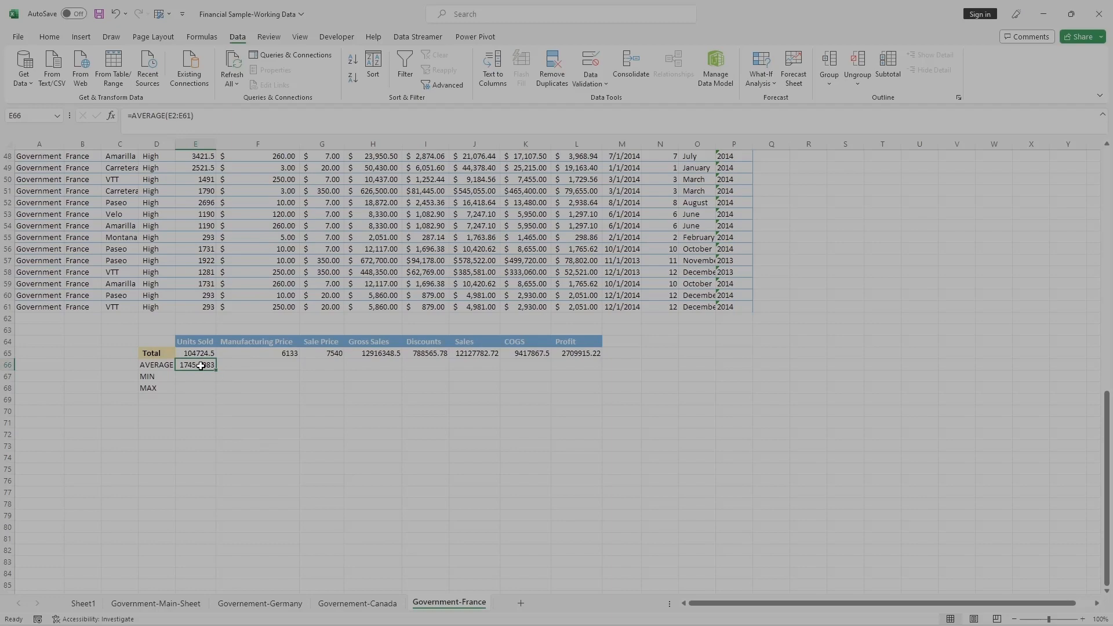
scroll(248, 370, "up", 3)
scroll(247, 370, "up", 13)
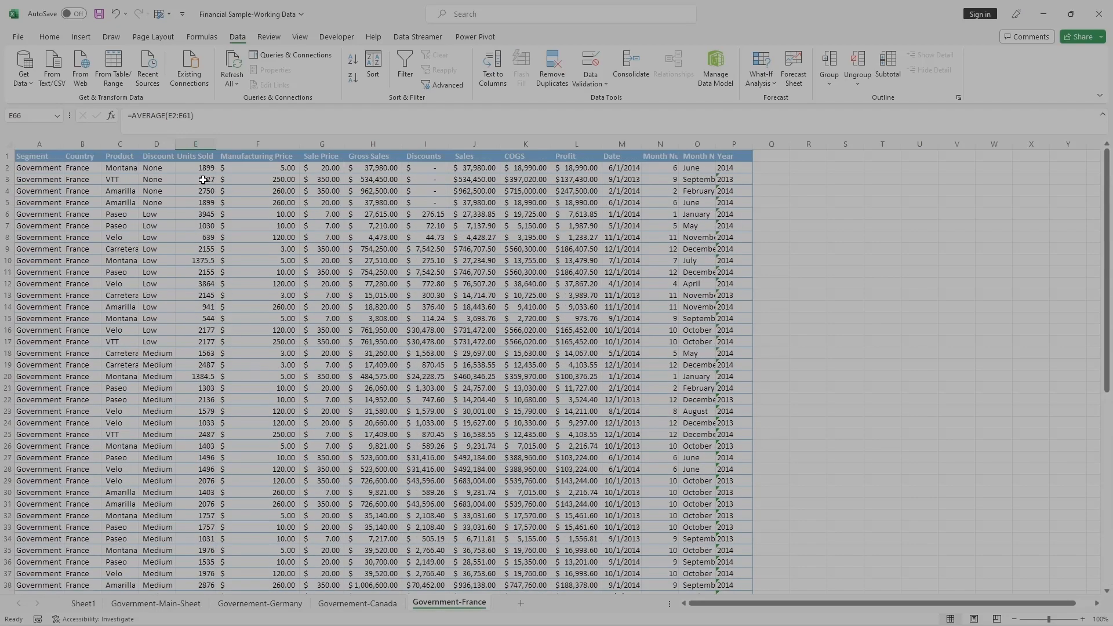
scroll(203, 179, "down", 1)
scroll(203, 180, "up", 1)
scroll(212, 371, "down", 15)
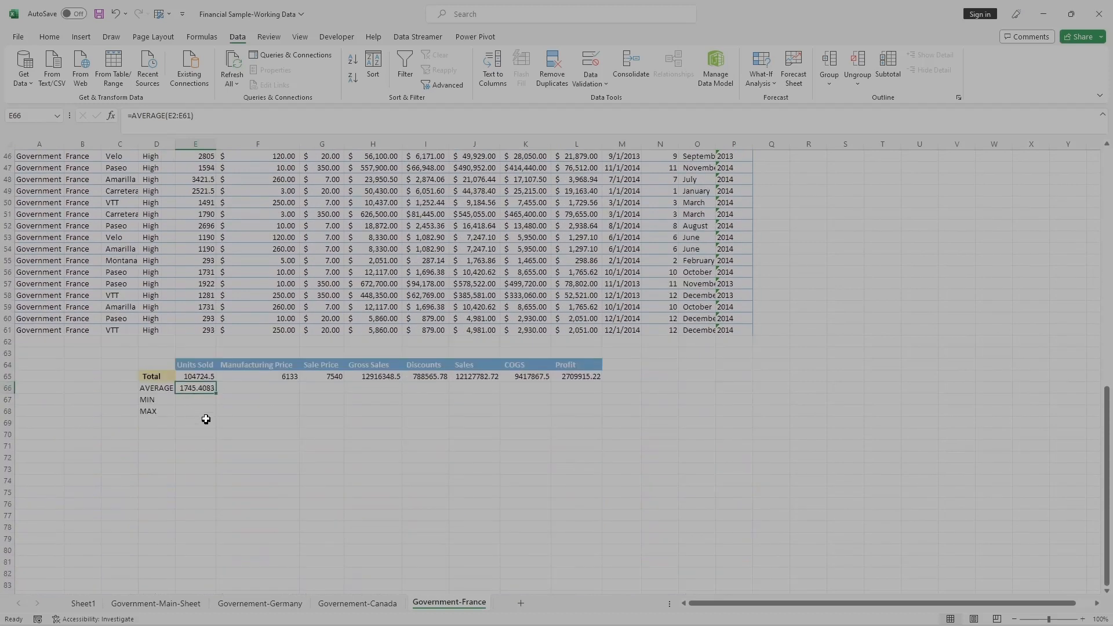
left_click(195, 365)
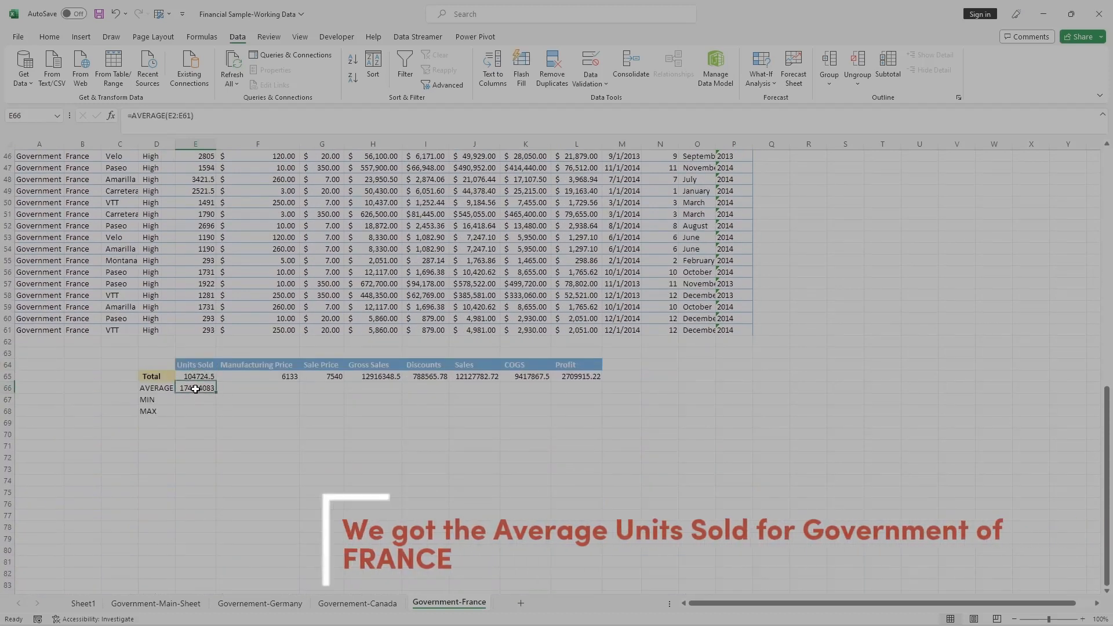
Fill the average formula from E66 across the row through the Profit column, L66.
left_click(200, 388)
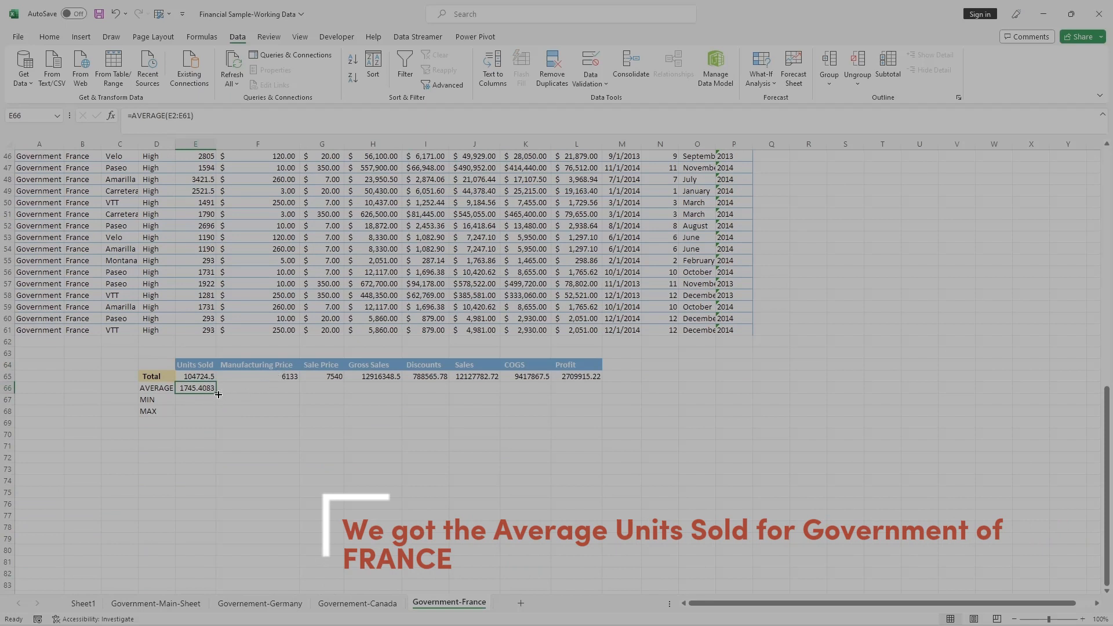
left_click_drag(218, 394, 263, 390)
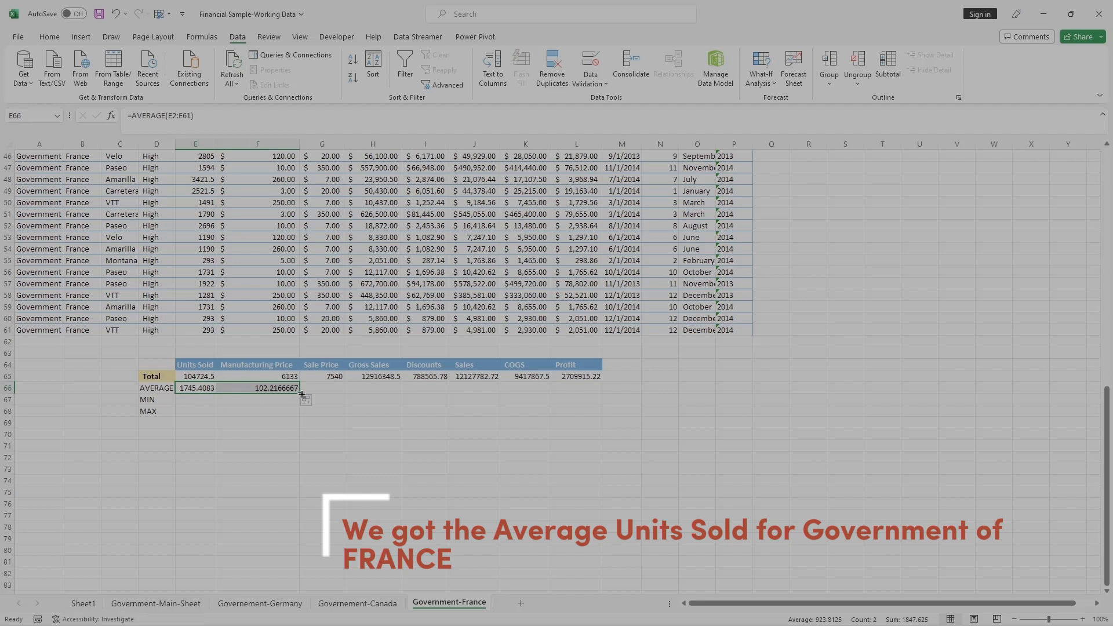
left_click_drag(301, 393, 587, 396)
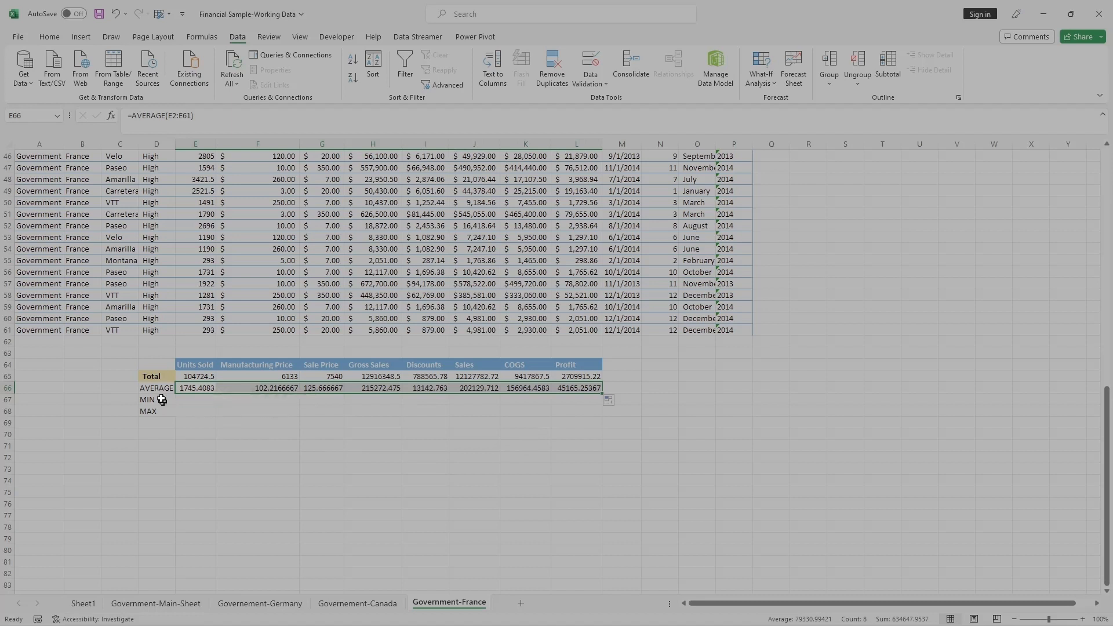
Copy the Total label's formatting from D65 to the AVERAGE, MIN and MAX labels and autofit the width of column D.
left_click(153, 377)
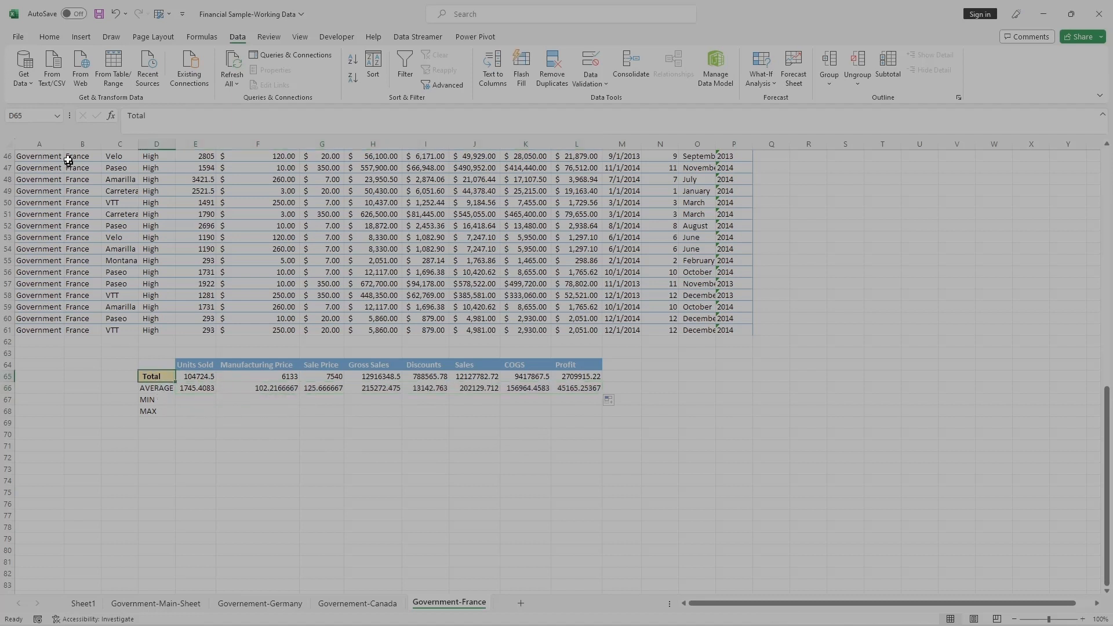
left_click(51, 37)
left_click(61, 87)
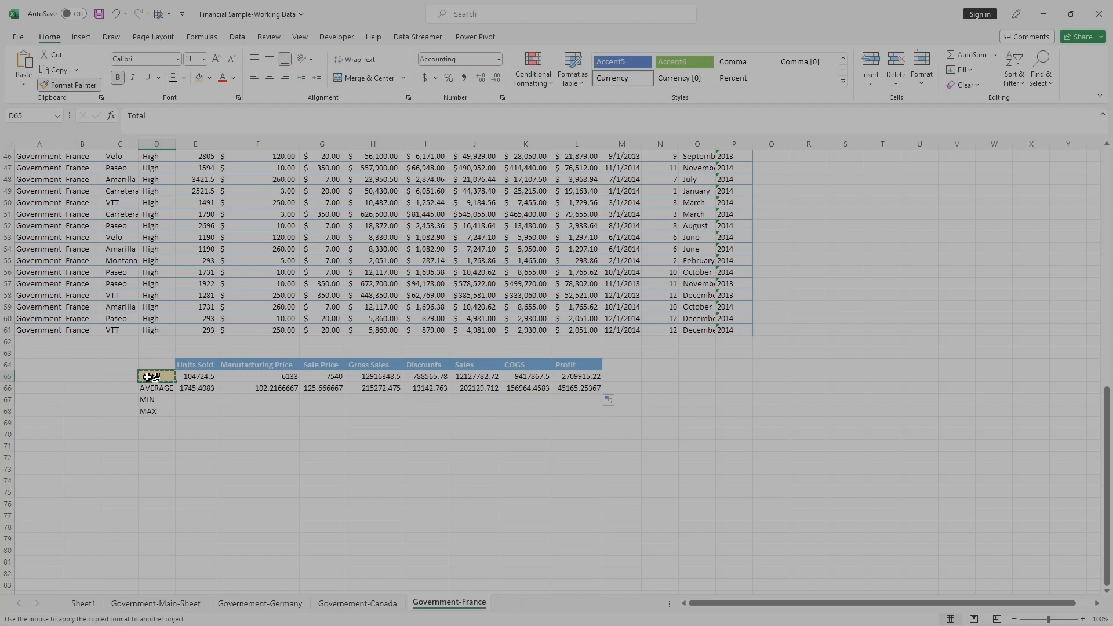
left_click(64, 84)
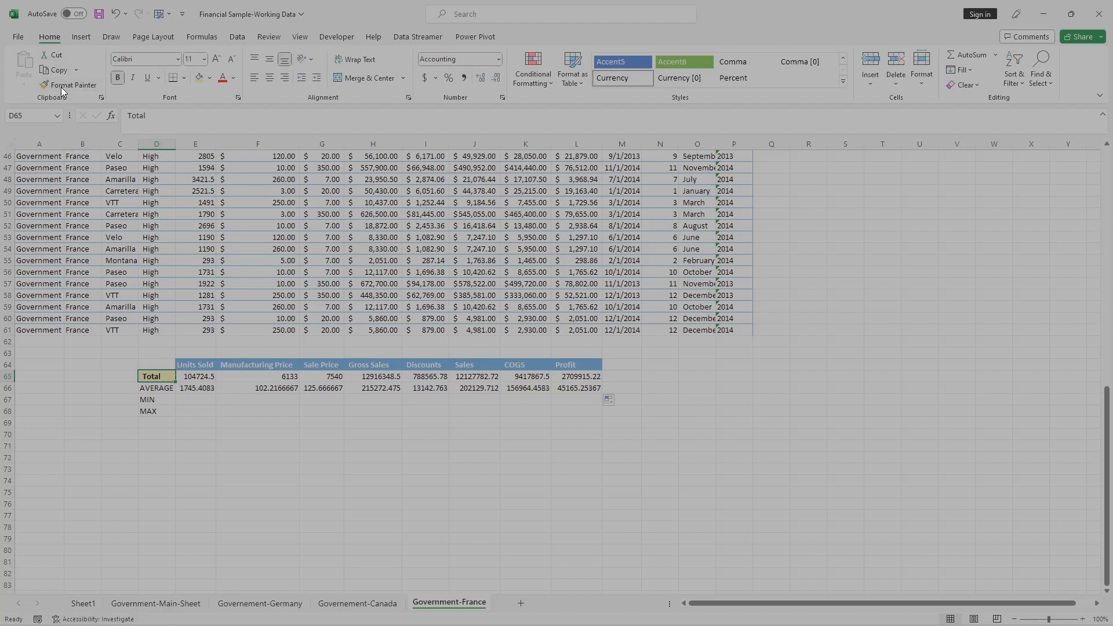
left_click(61, 87)
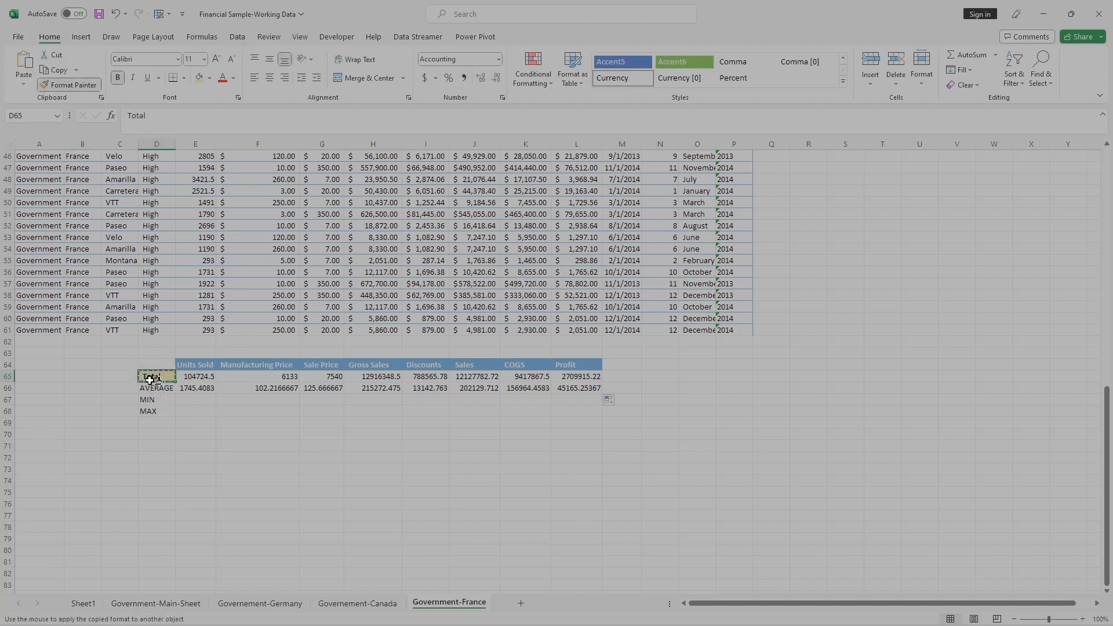
left_click_drag(150, 380, 157, 413)
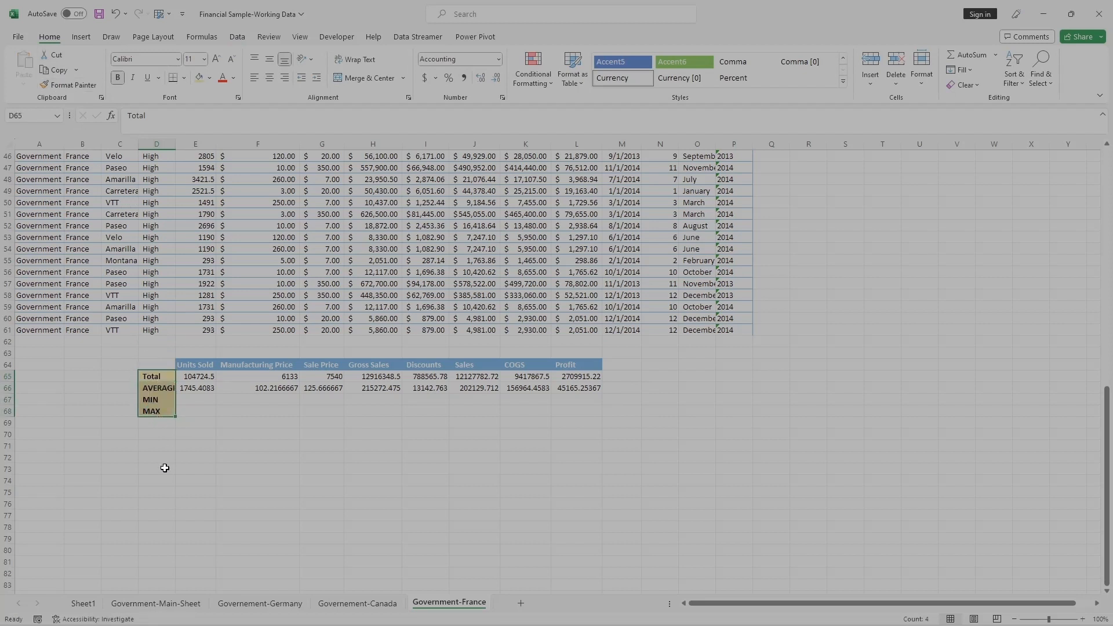
left_click(159, 400)
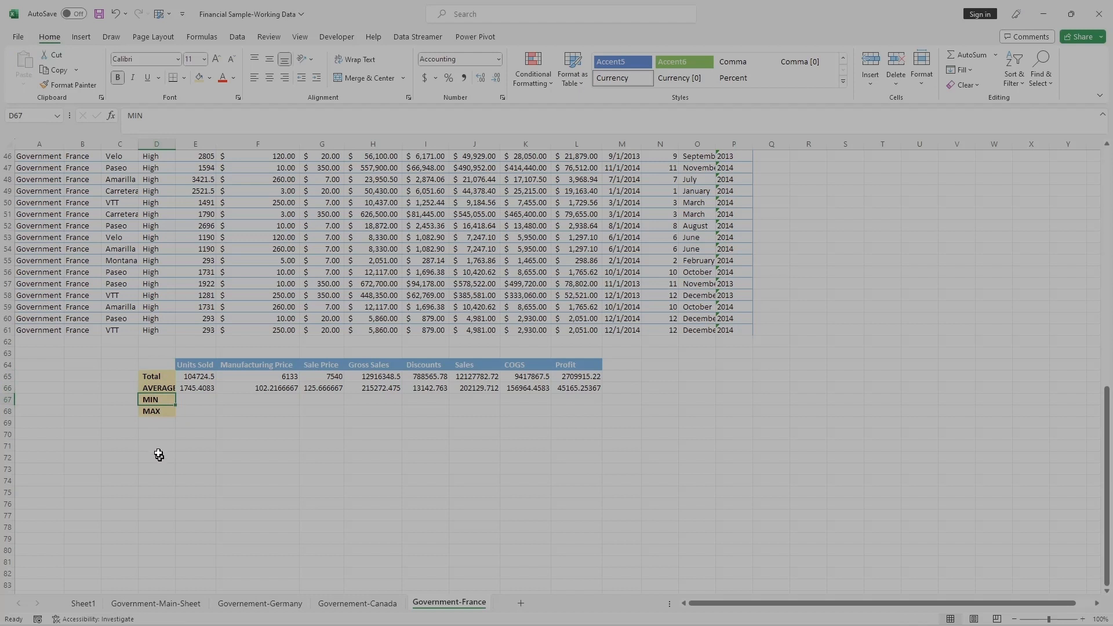
double_click(175, 142)
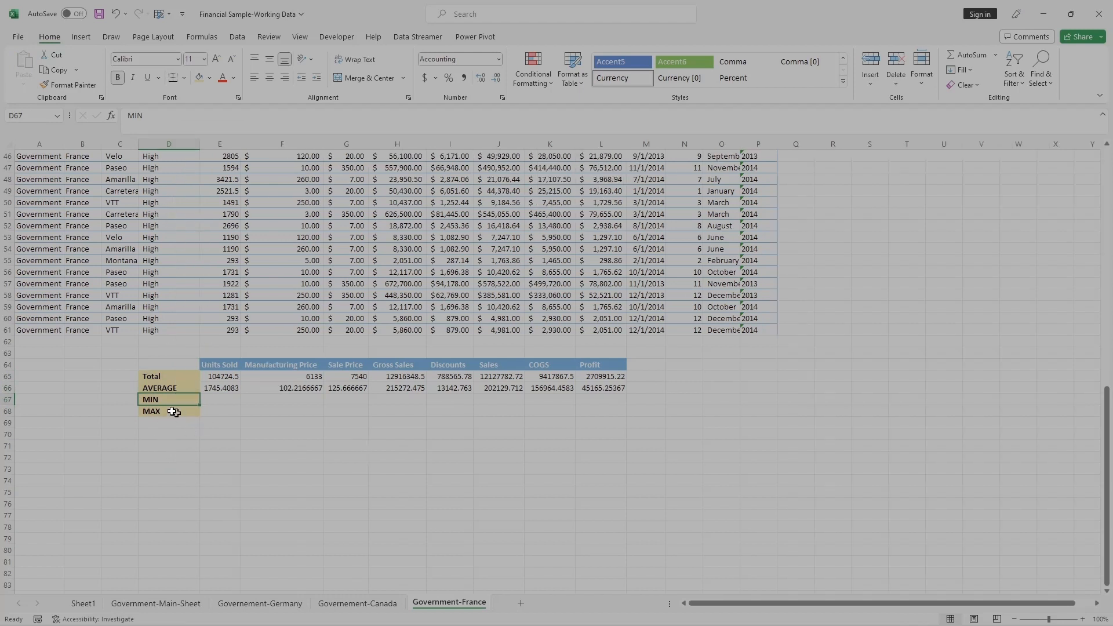
Reapply the Total label's formatting to the AVERAGE, MIN and MAX labels in D66:D68.
left_click(164, 388)
left_click(161, 378)
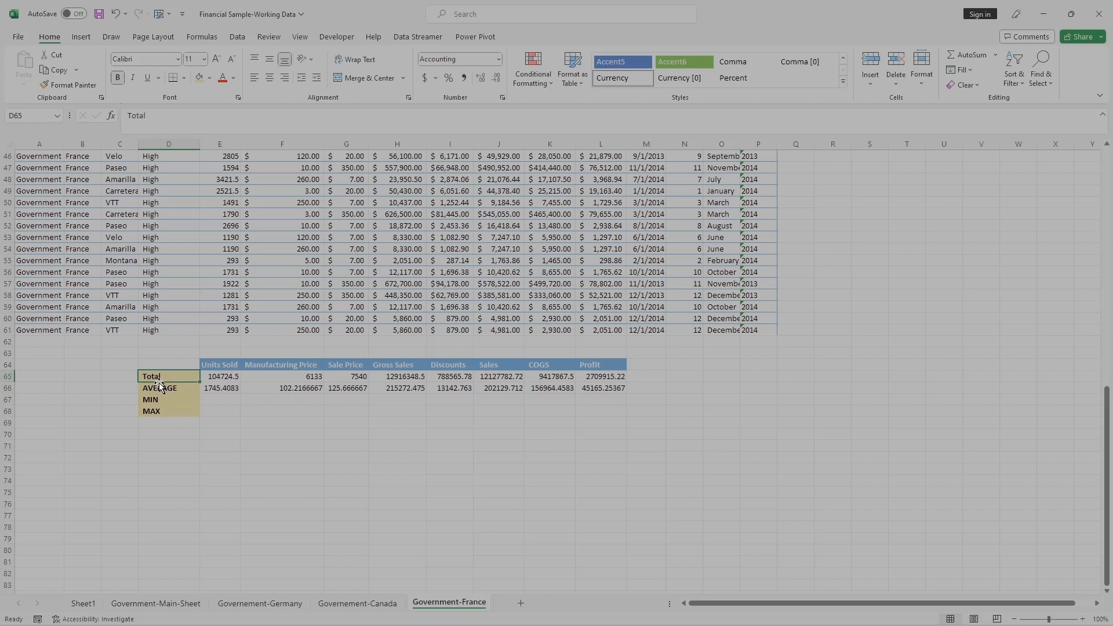
left_click(79, 88)
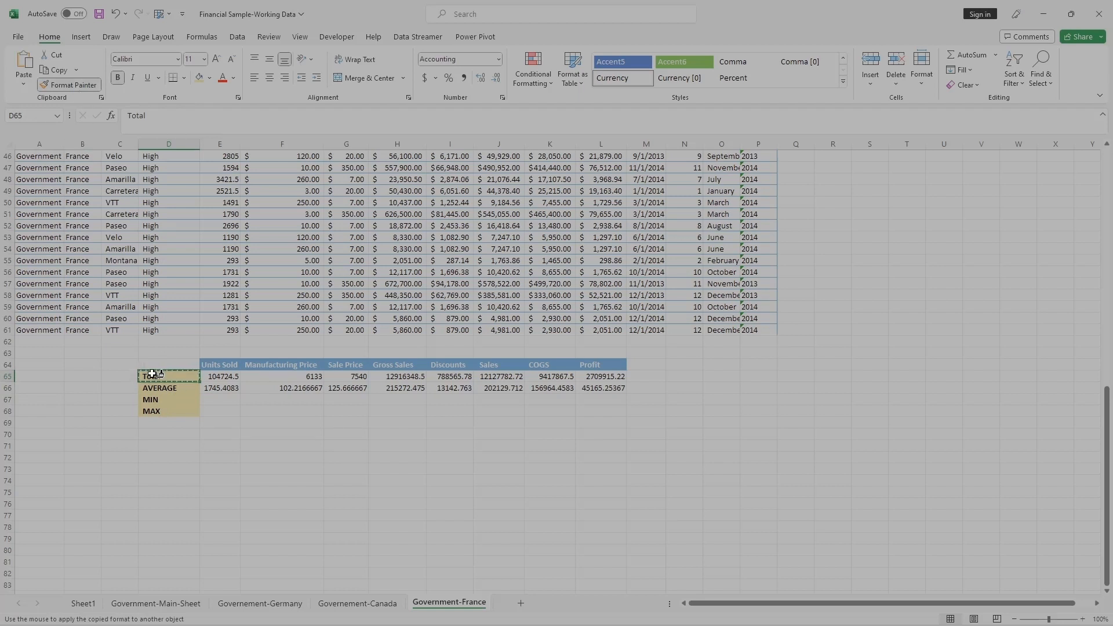
left_click_drag(153, 380, 154, 405)
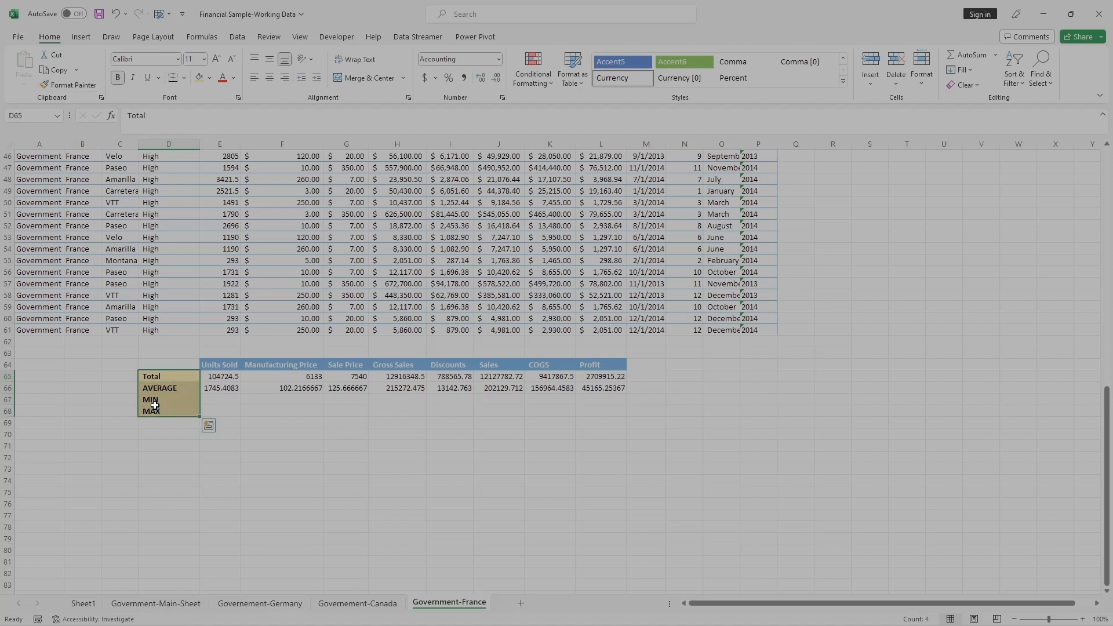
left_click(161, 375)
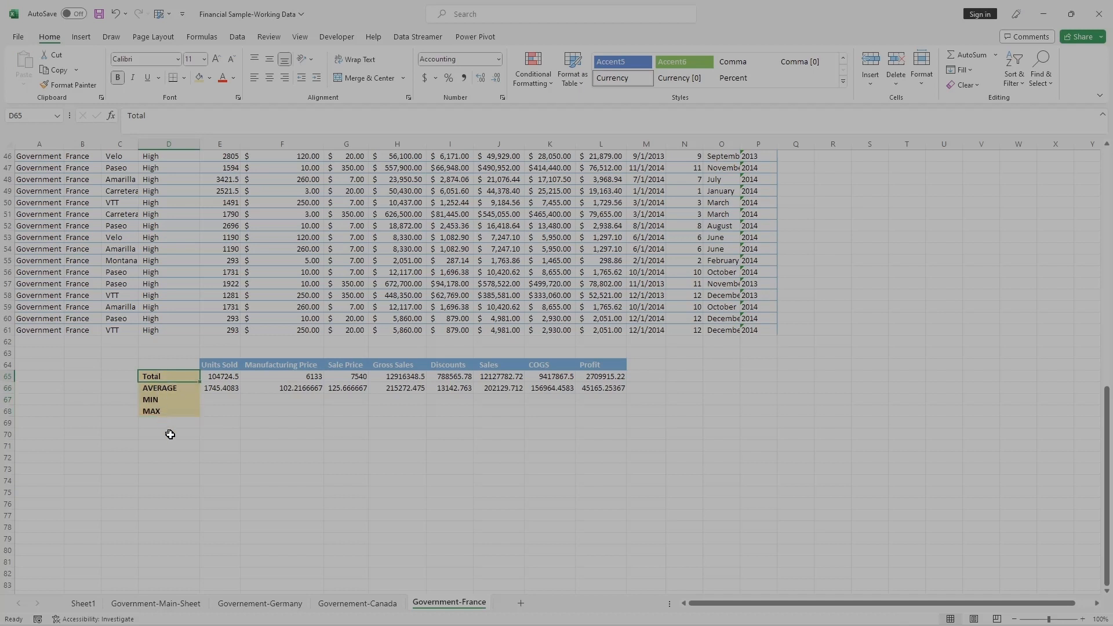
Calculate the minimum of Units Sold in cell E67 with the formula =MIN(E2:E61).
left_click(218, 400)
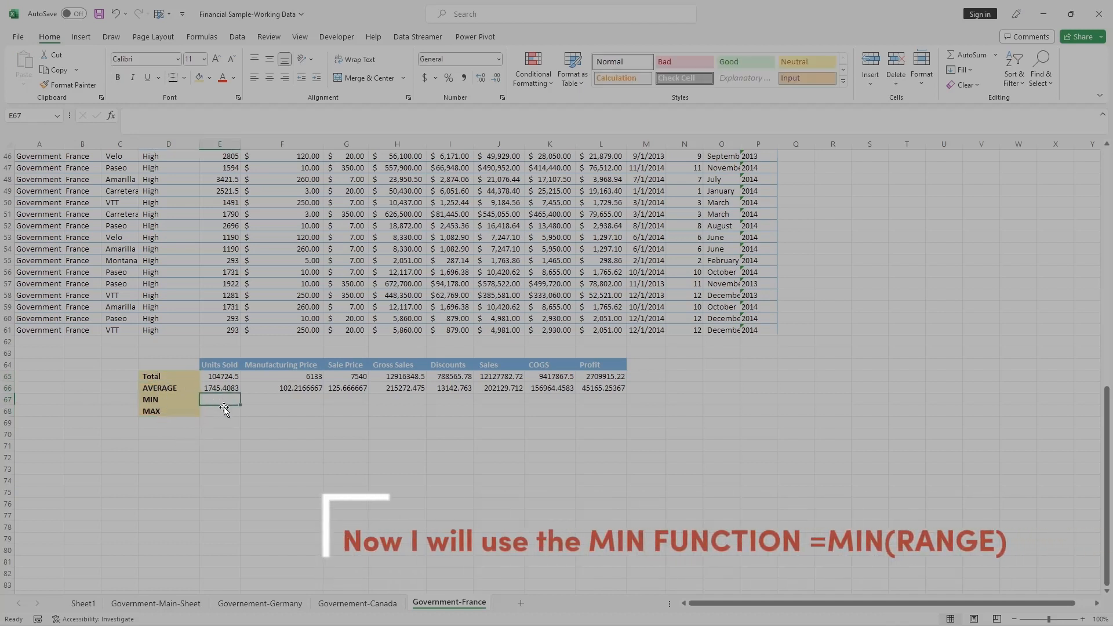
type("=")
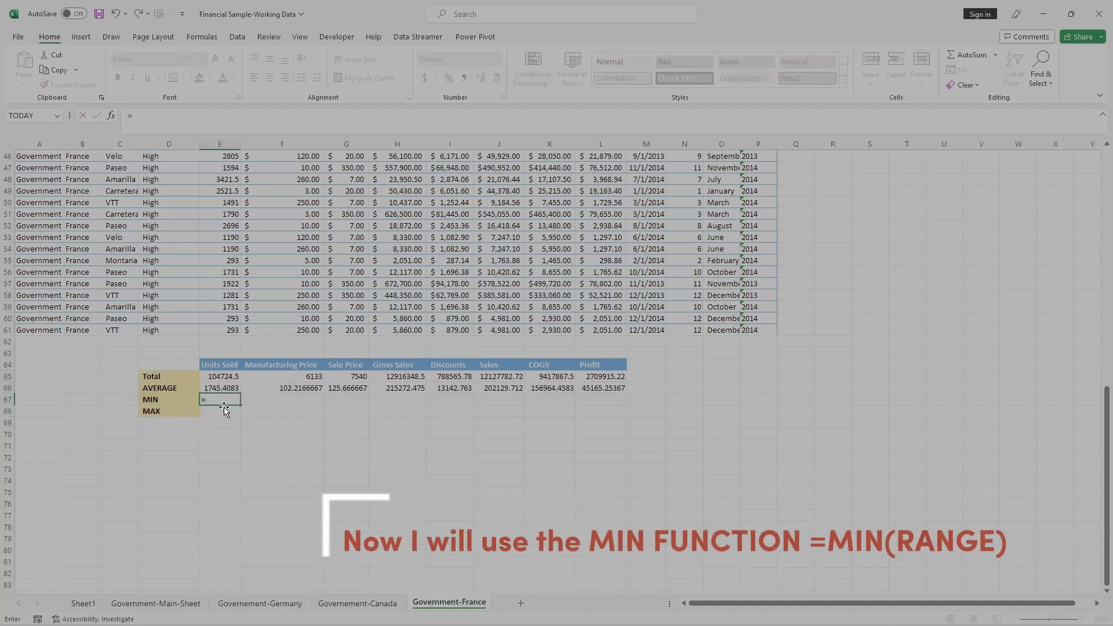
type("MIN")
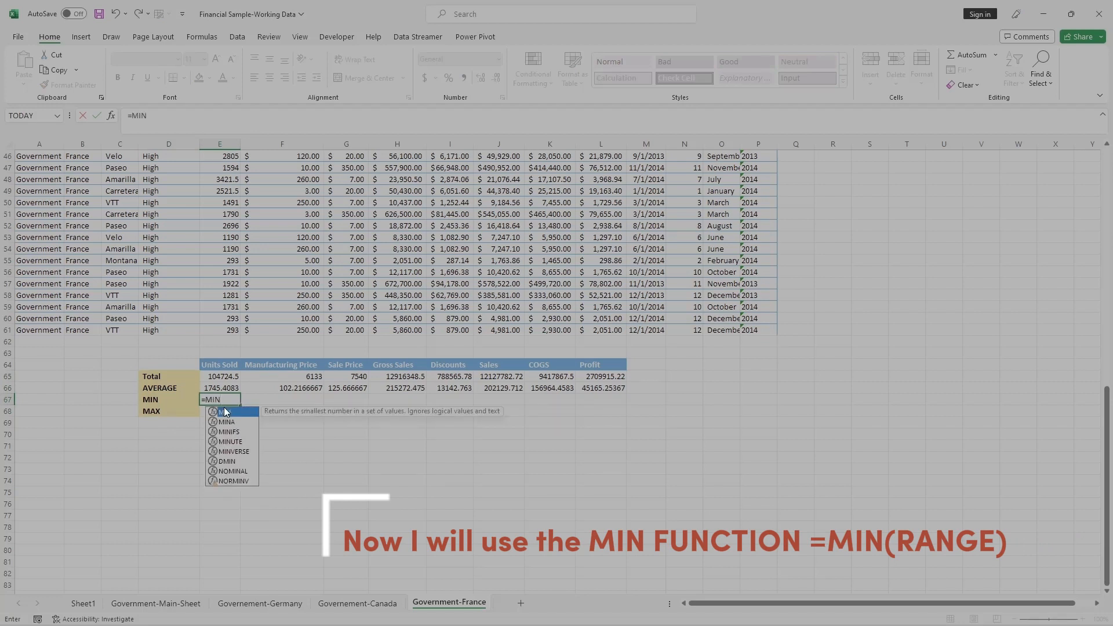
double_click(224, 409)
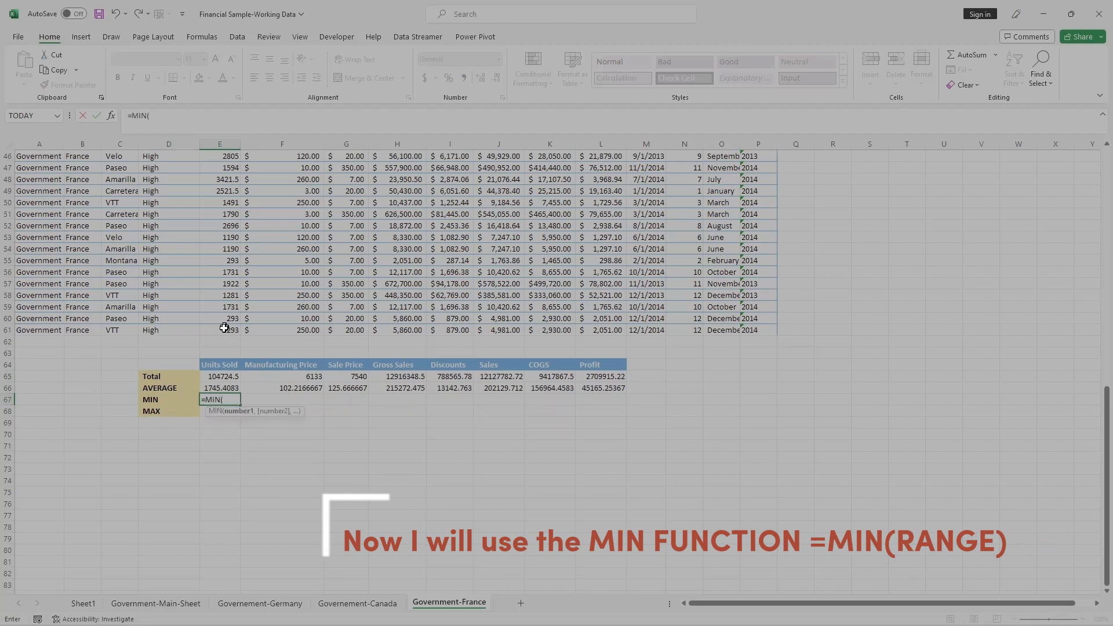
left_click_drag(224, 328, 187, 129)
left_click(186, 116)
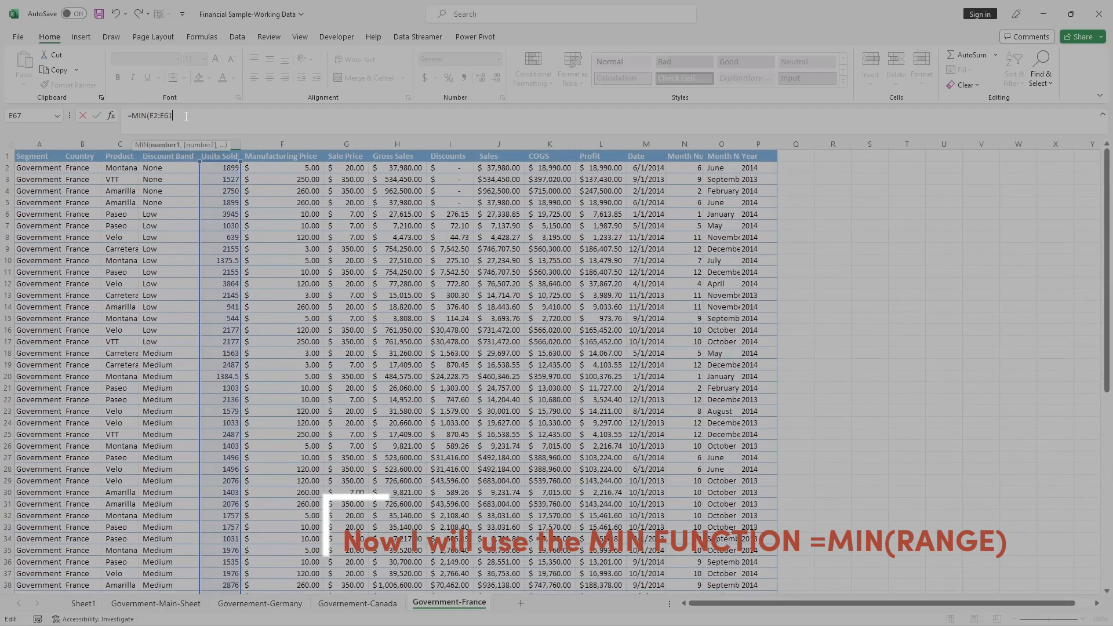
type(")")
key("Return")
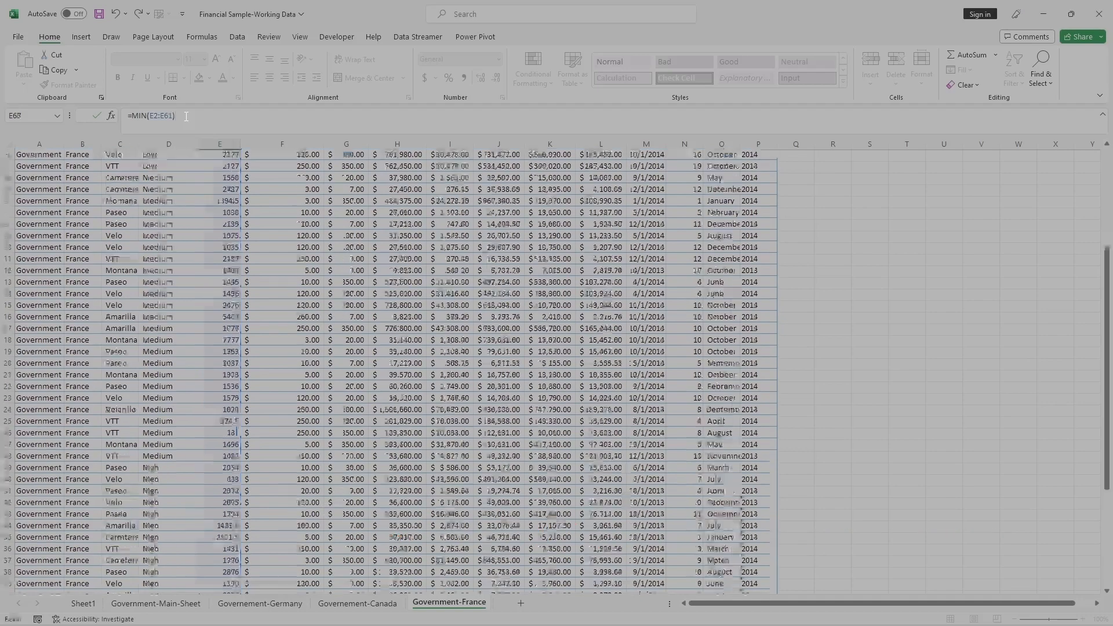
scroll(224, 242, "down", 3)
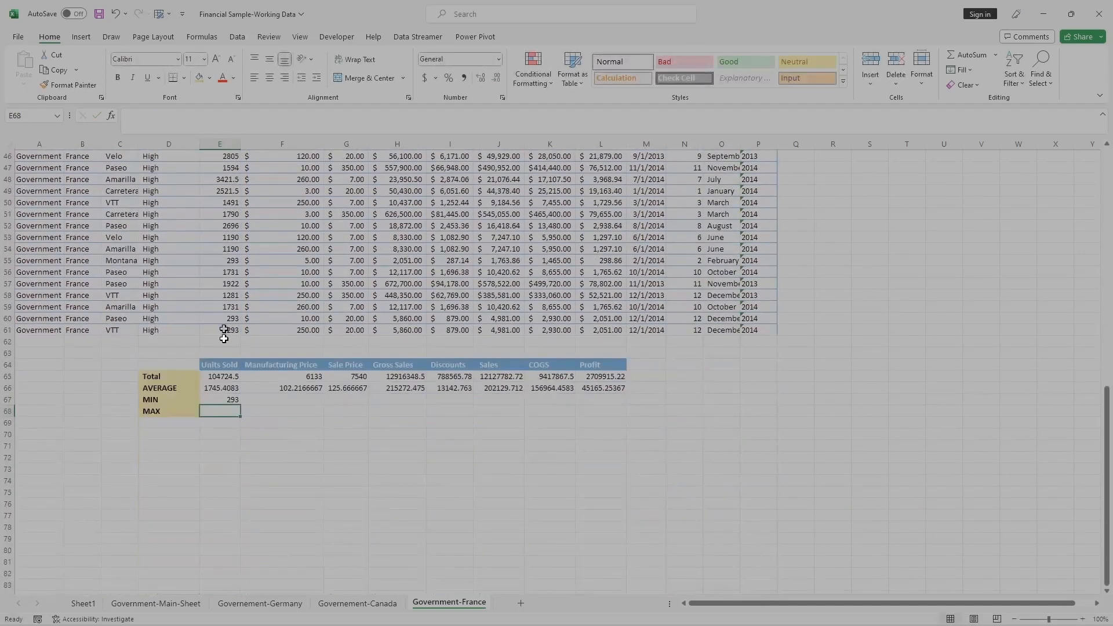
left_click(226, 399)
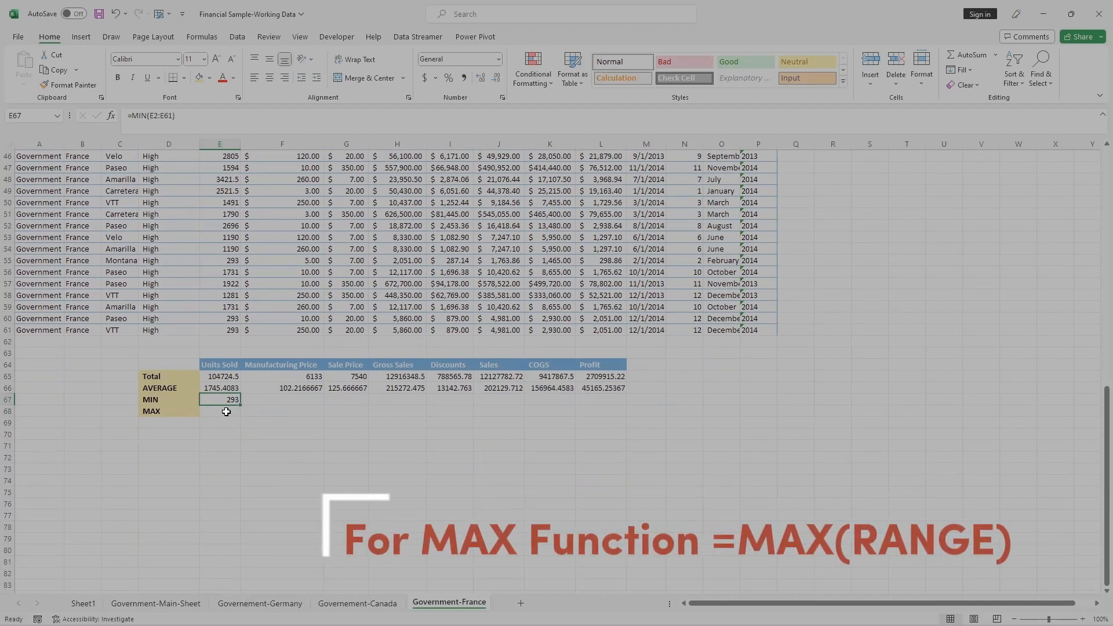
Calculate the maximum of Units Sold in cell E68 with the formula =MAX(E2:E61).
double_click(225, 411)
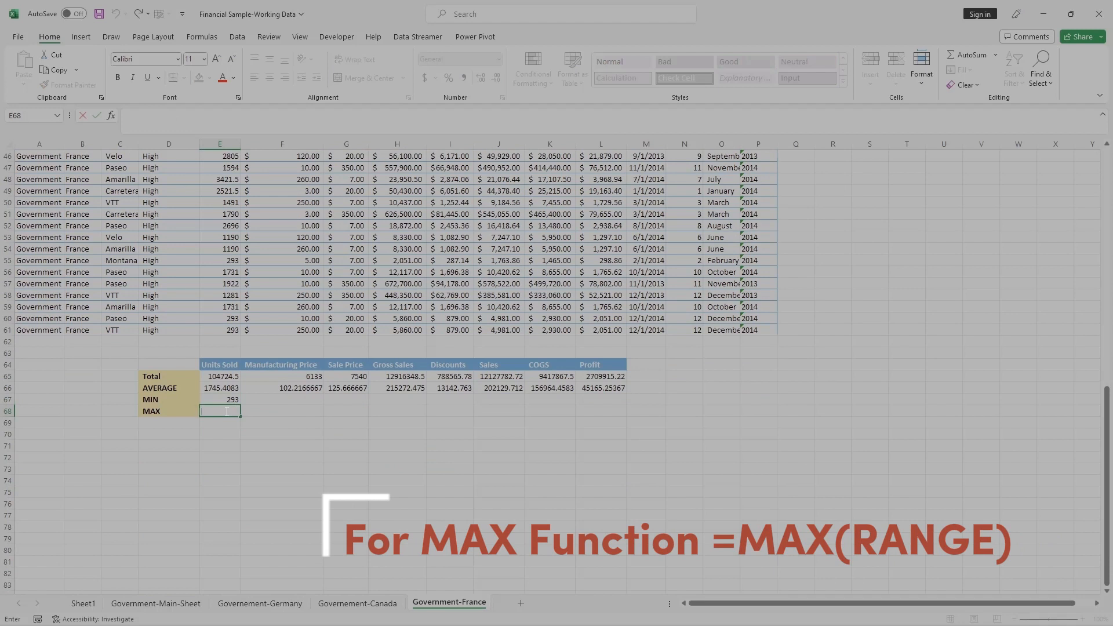
type("=MAX")
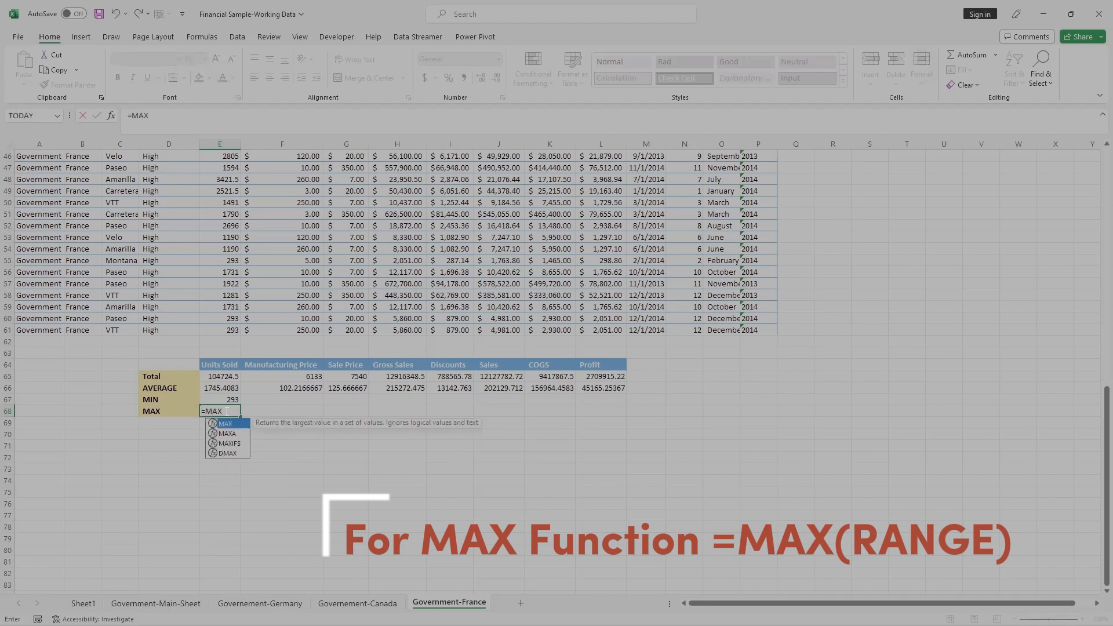
type("(")
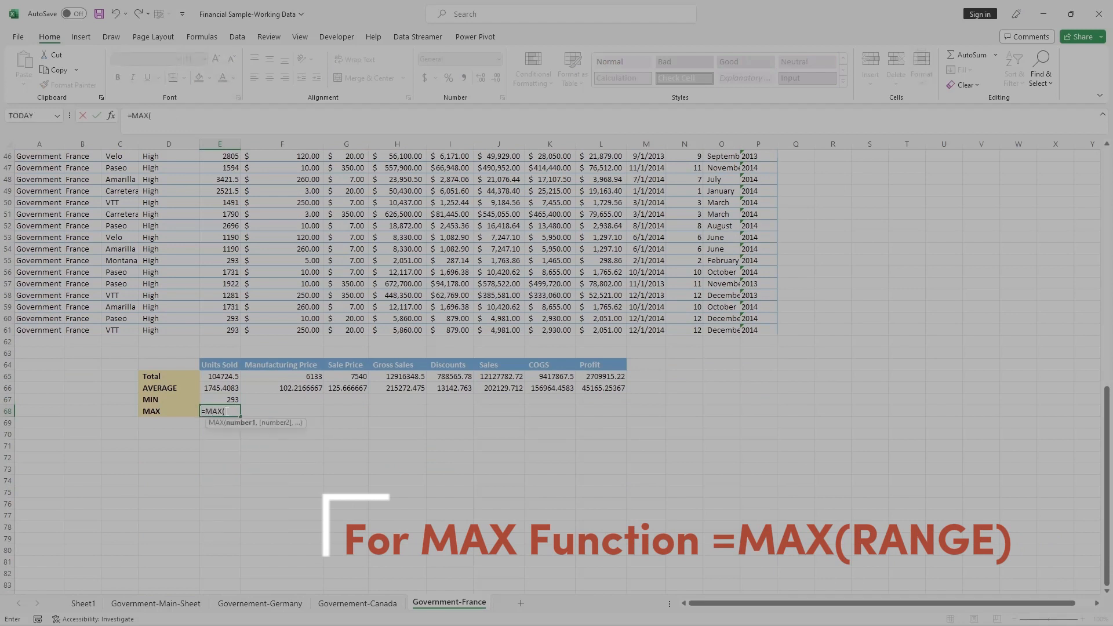
left_click_drag(223, 329, 201, 160)
left_click(189, 115)
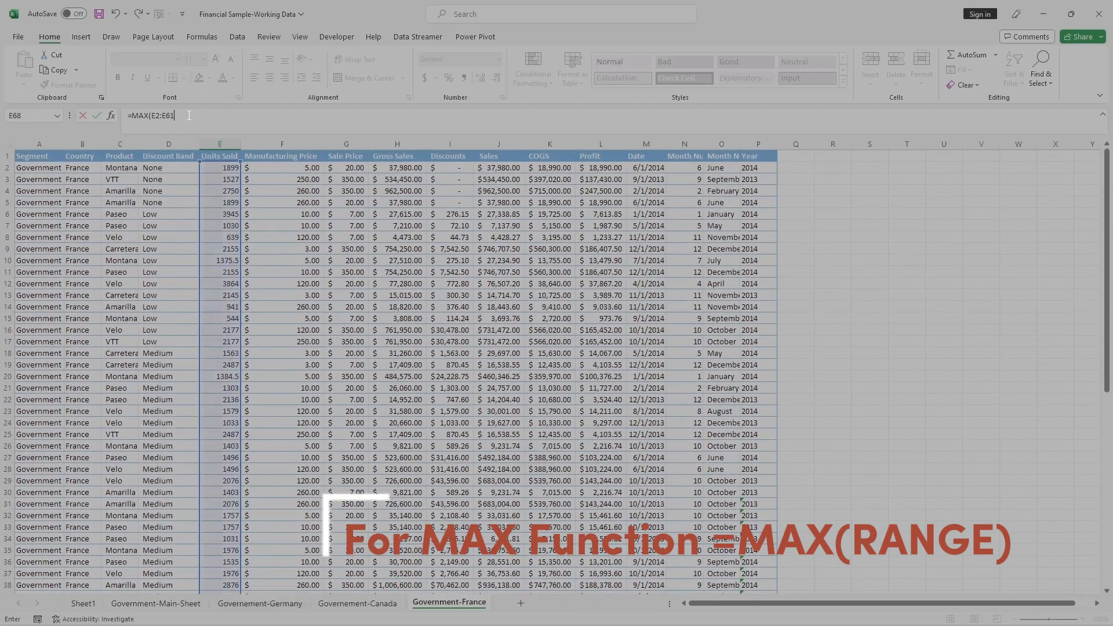
type(")")
key("Return")
scroll(224, 255, "down", 15)
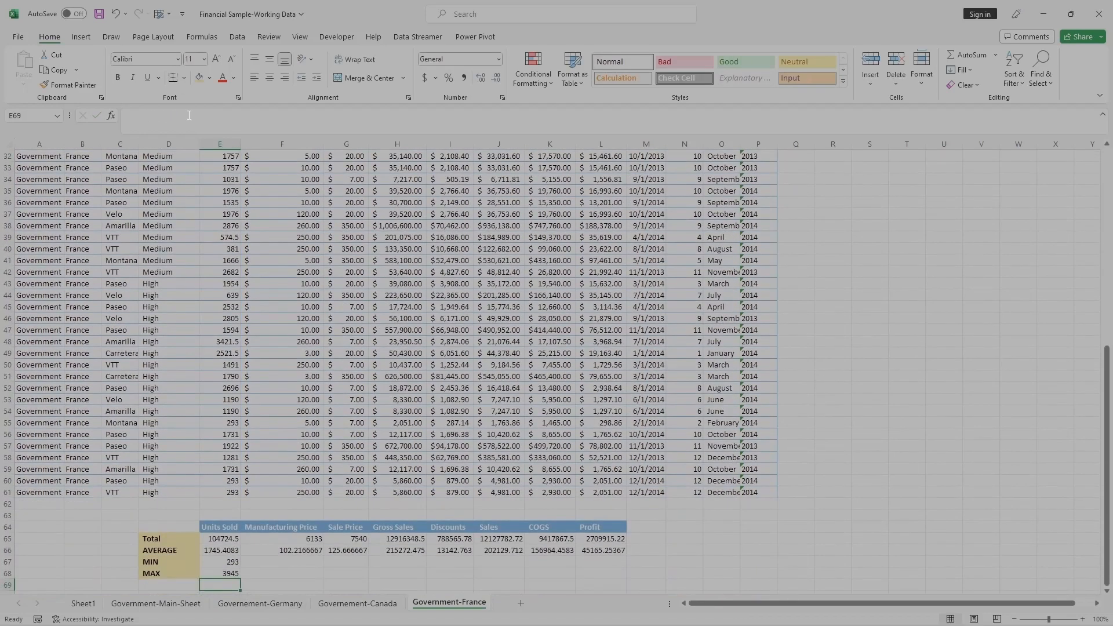
Fill the minimum formula from E67 and the maximum formula from E68 across their rows through the Profit column, L.
key("Up")
key("Up")
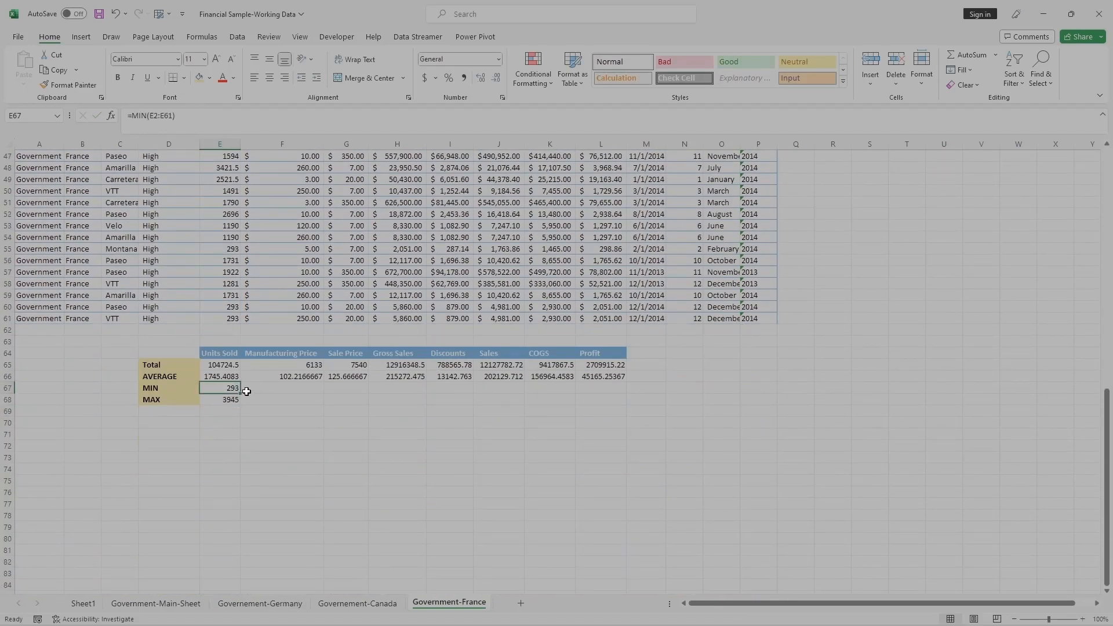
left_click_drag(242, 392, 605, 392)
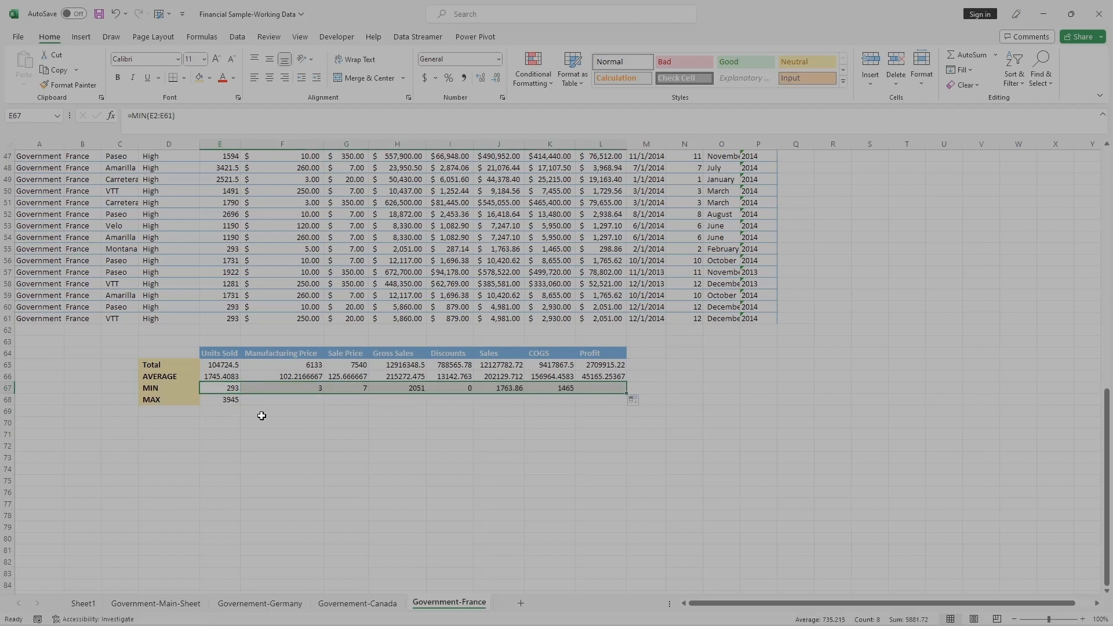
left_click(227, 400)
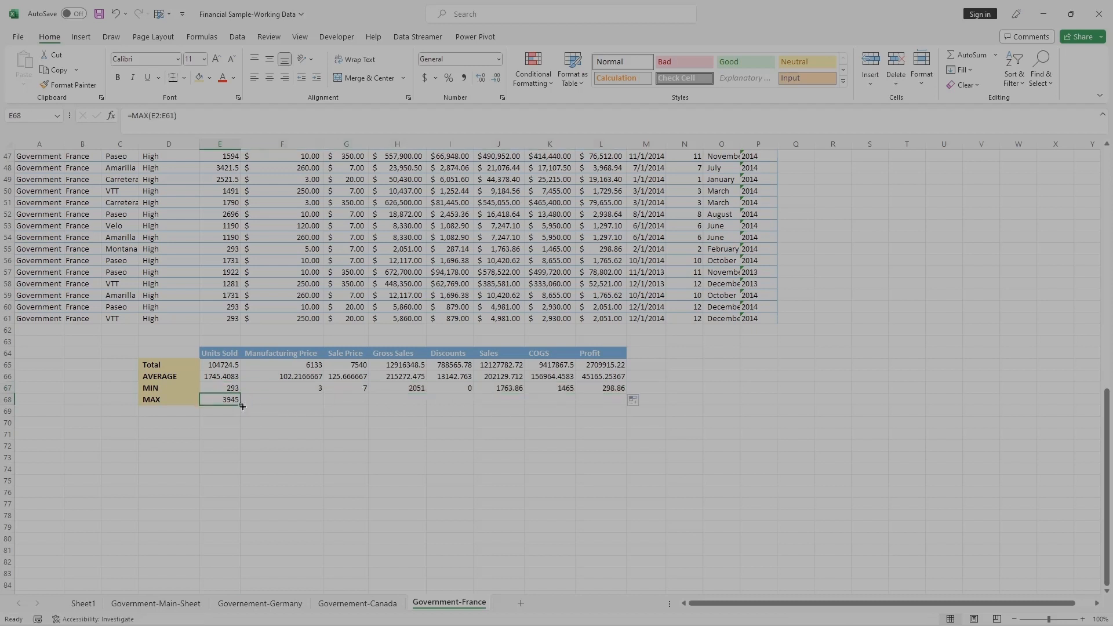
left_click_drag(242, 406, 603, 403)
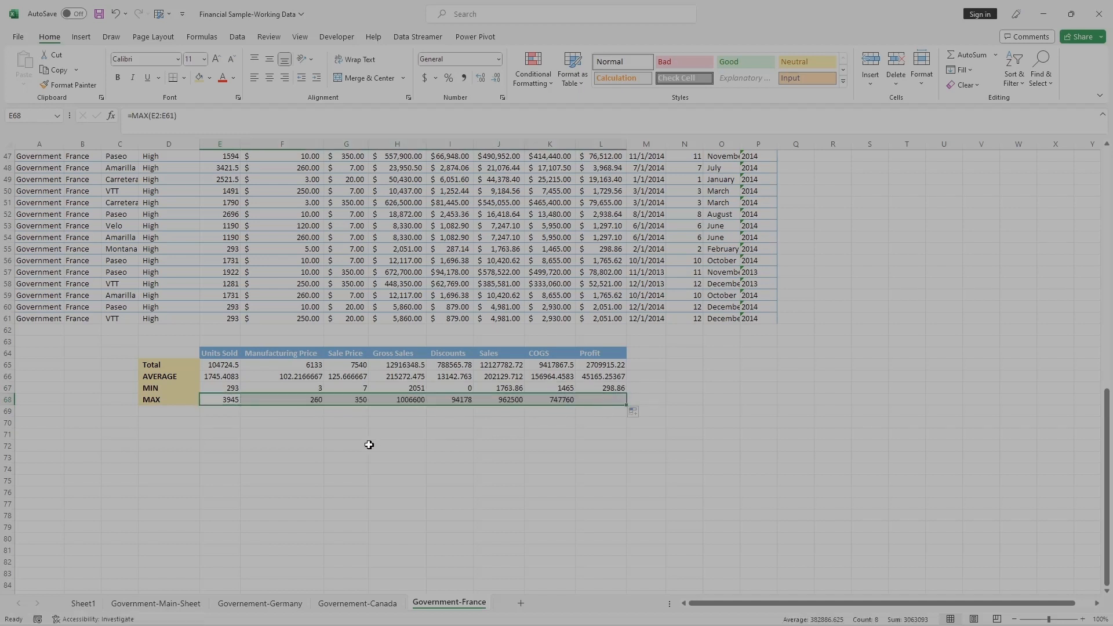
left_click(339, 442)
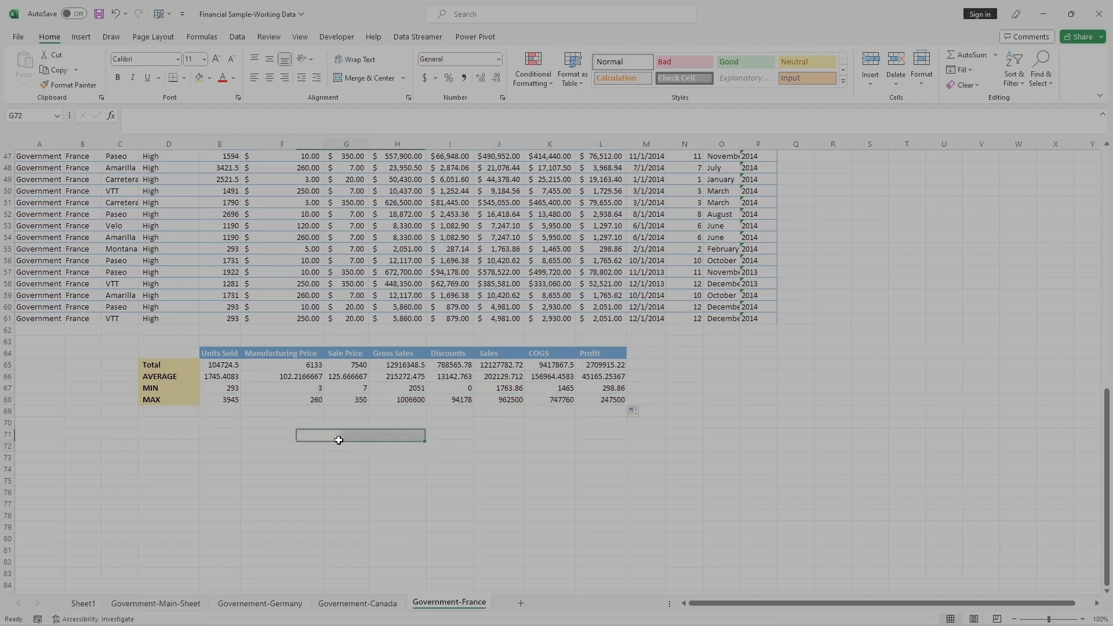
Examine the summary rows for Gross Sales, Discounts and Sales along with the data rows above, and switch to Sheet1.
left_click(402, 398)
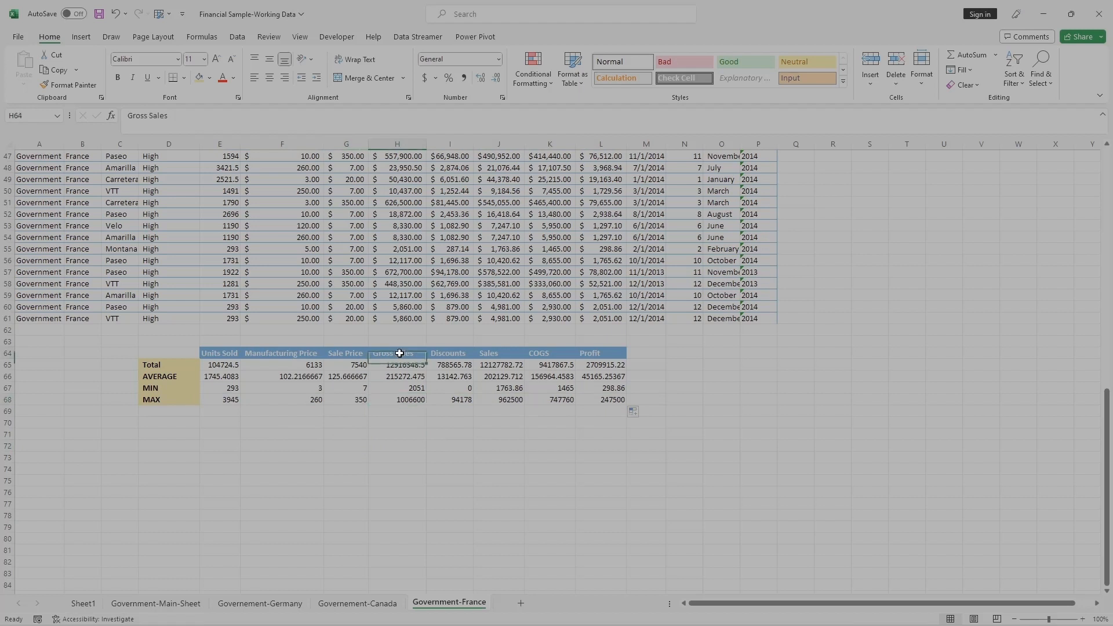
left_click(459, 401)
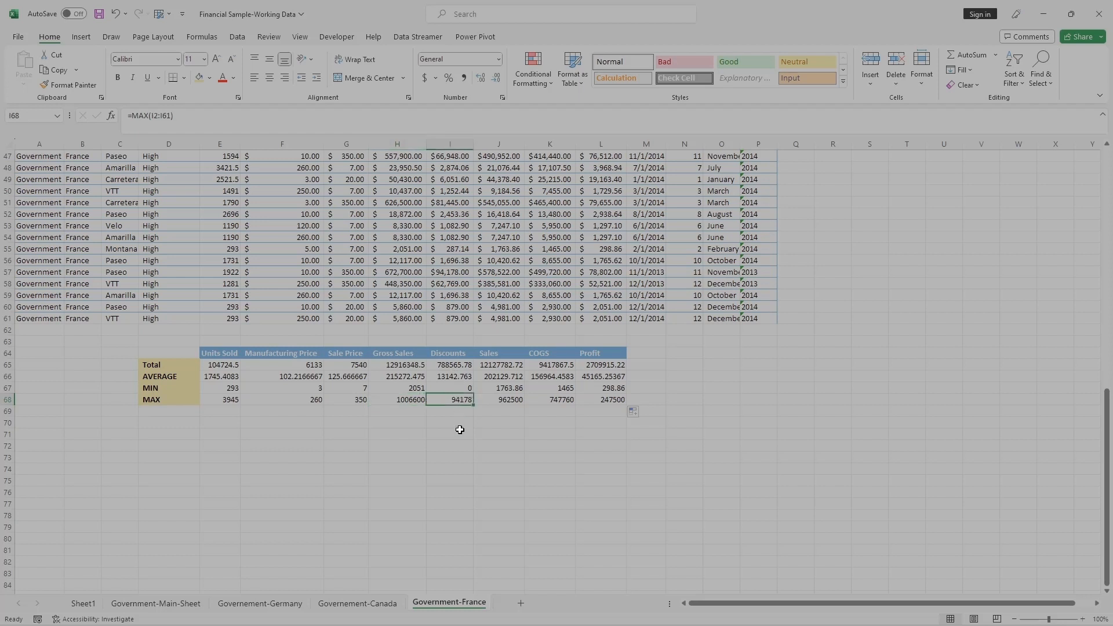
left_click(504, 400)
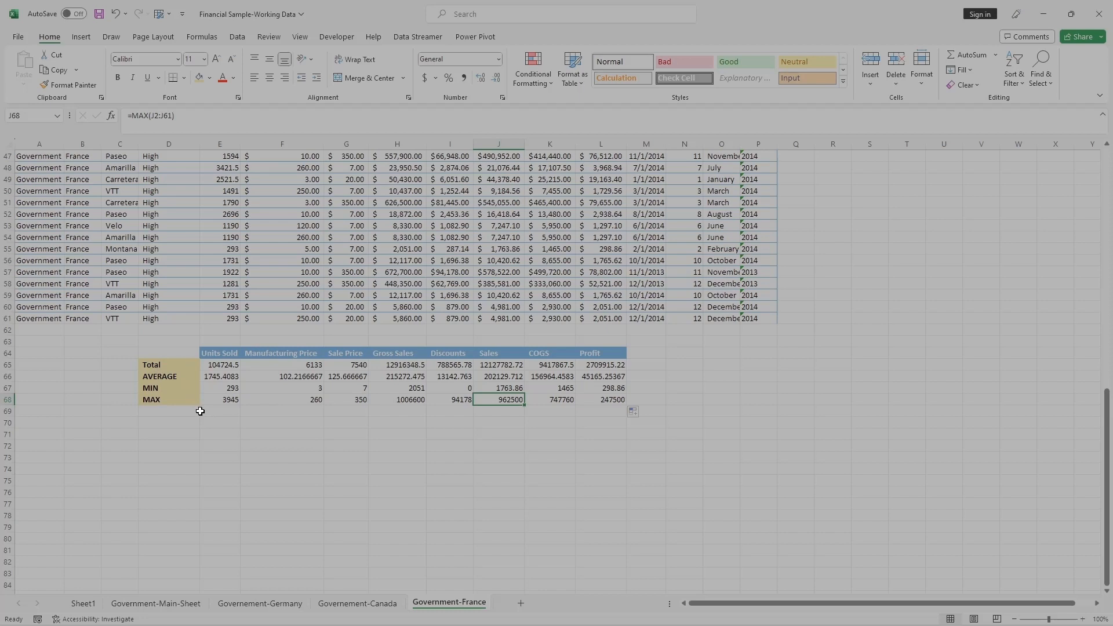
scroll(203, 424, "up", 11)
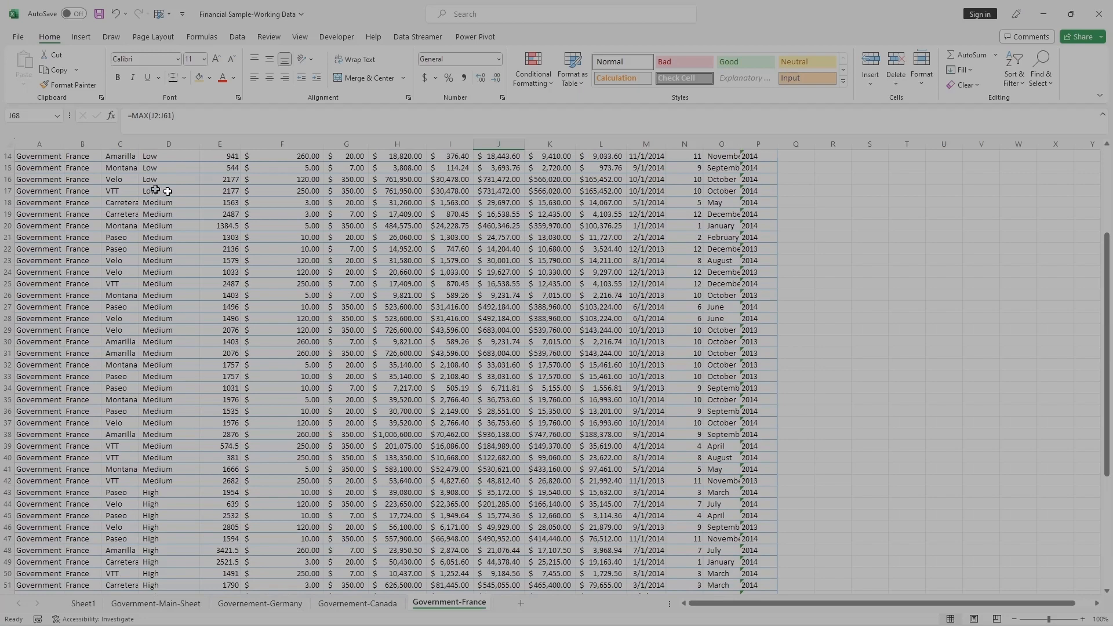
scroll(374, 323, "down", 12)
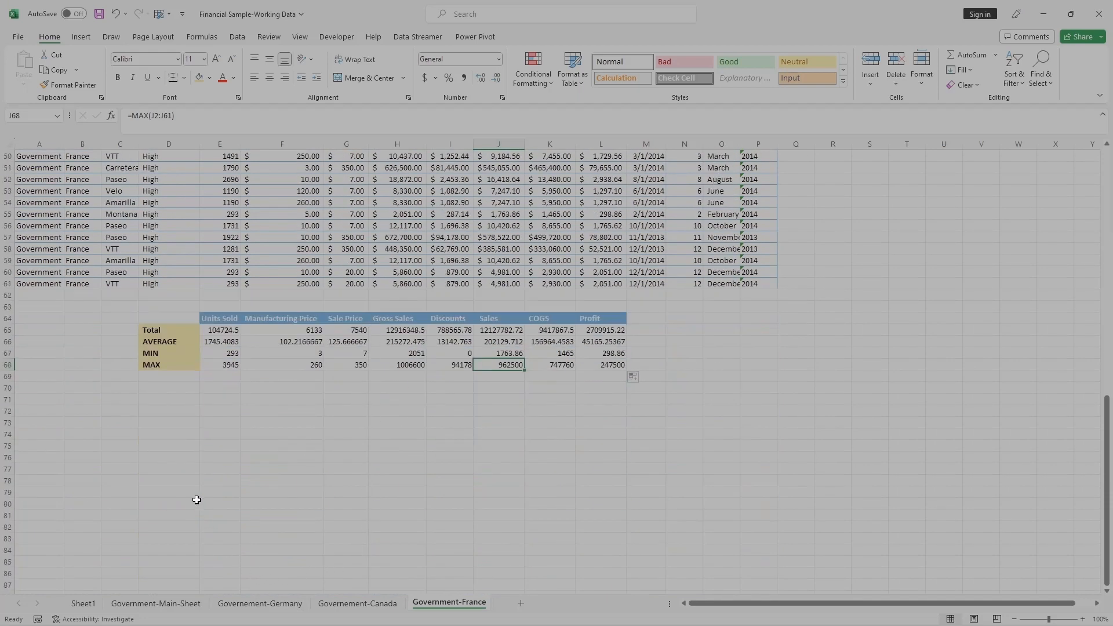
left_click(83, 603)
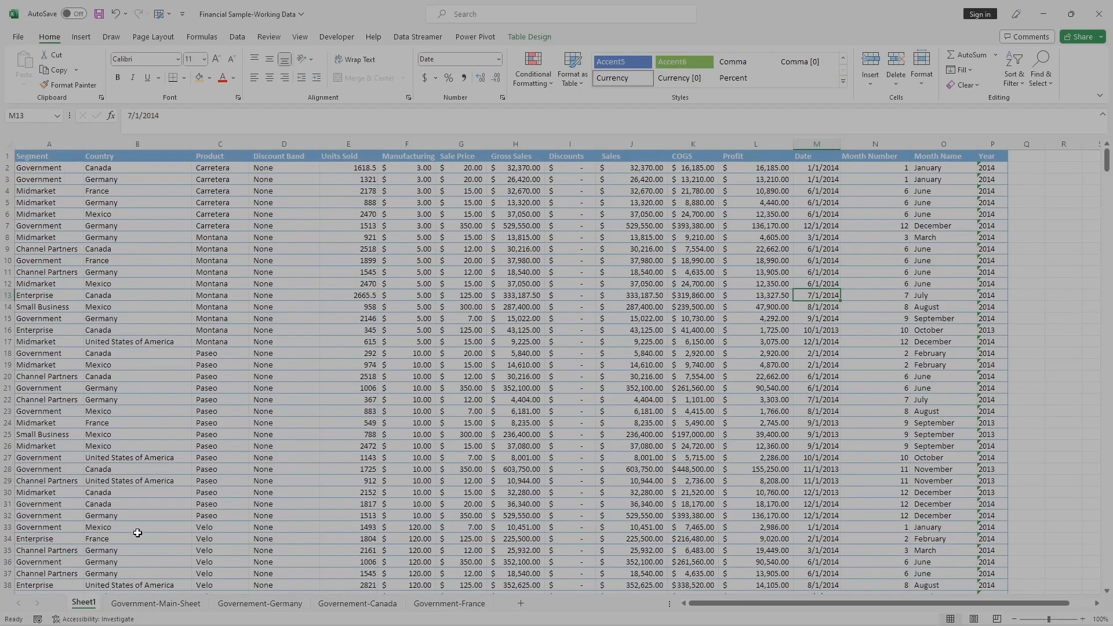
Review the records on the Government-Main-Sheet, Governement-Germany and Government-France sheets, ending at the France summary table.
left_click(155, 603)
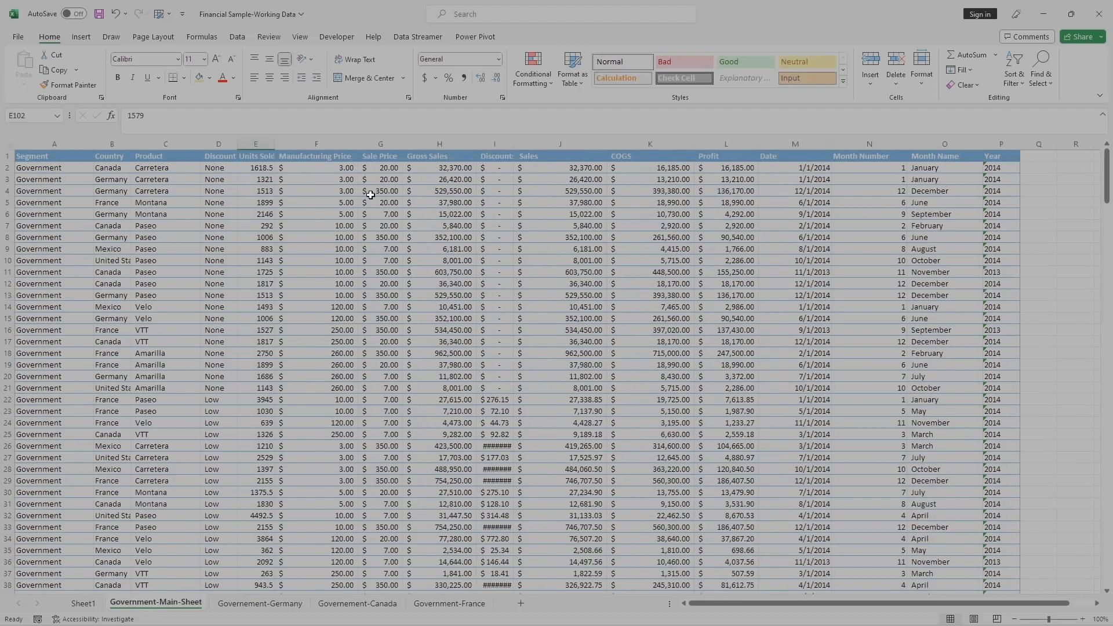
scroll(315, 388, "down", 9)
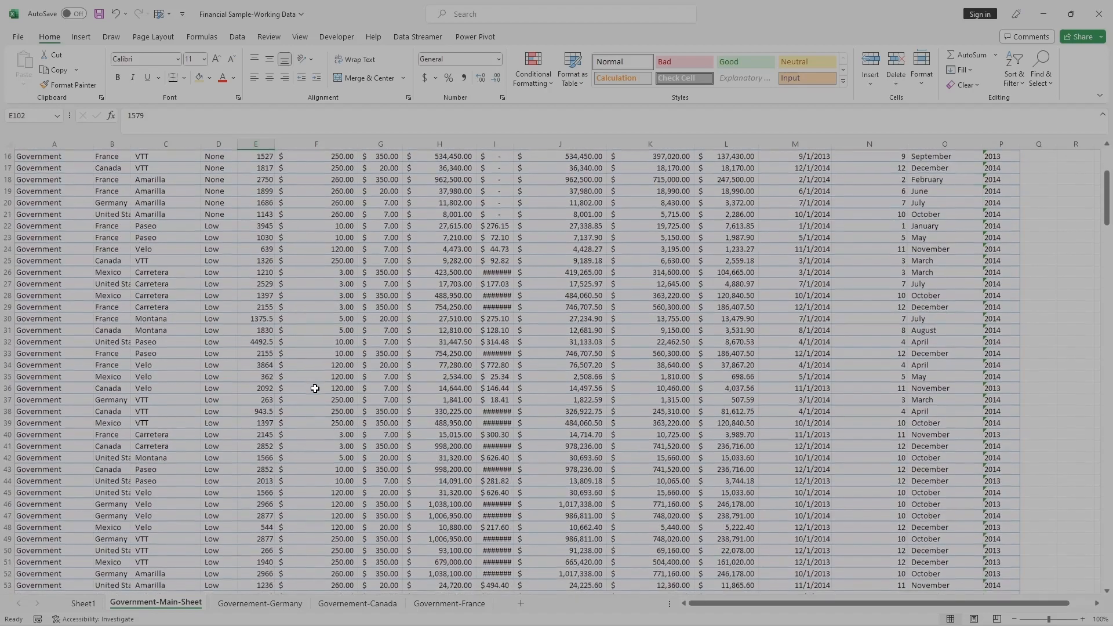
left_click(259, 603)
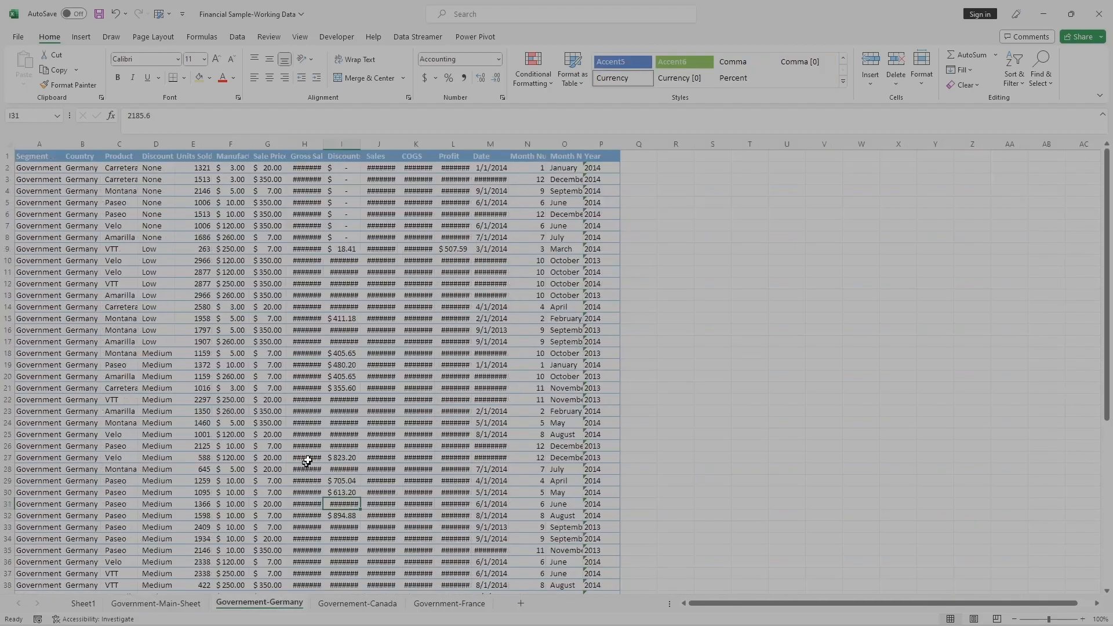
scroll(319, 429, "down", 13)
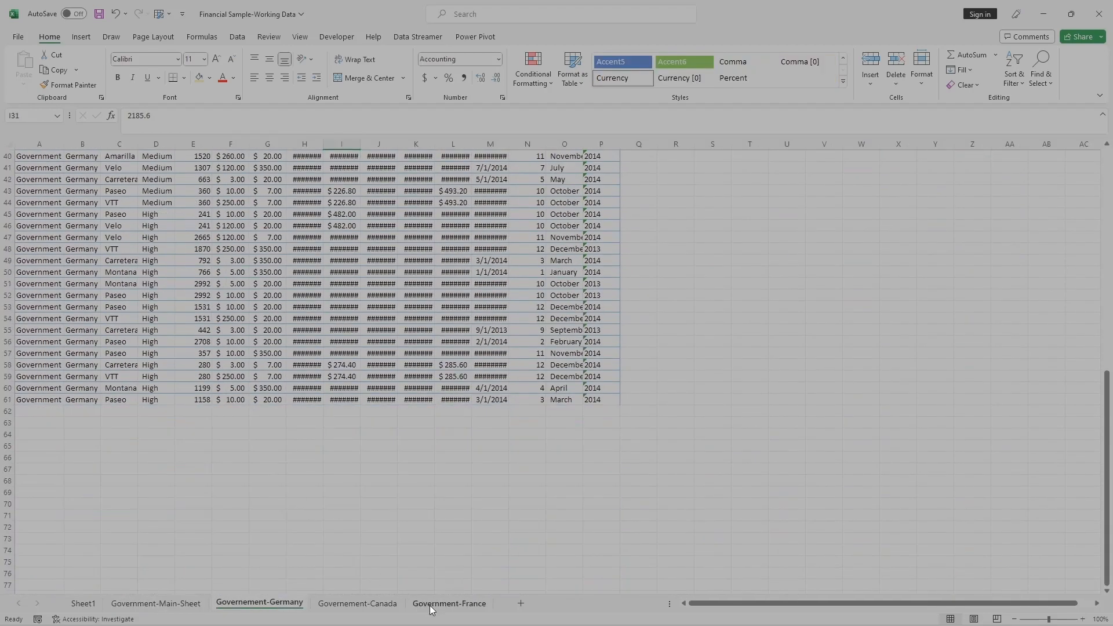
left_click(449, 603)
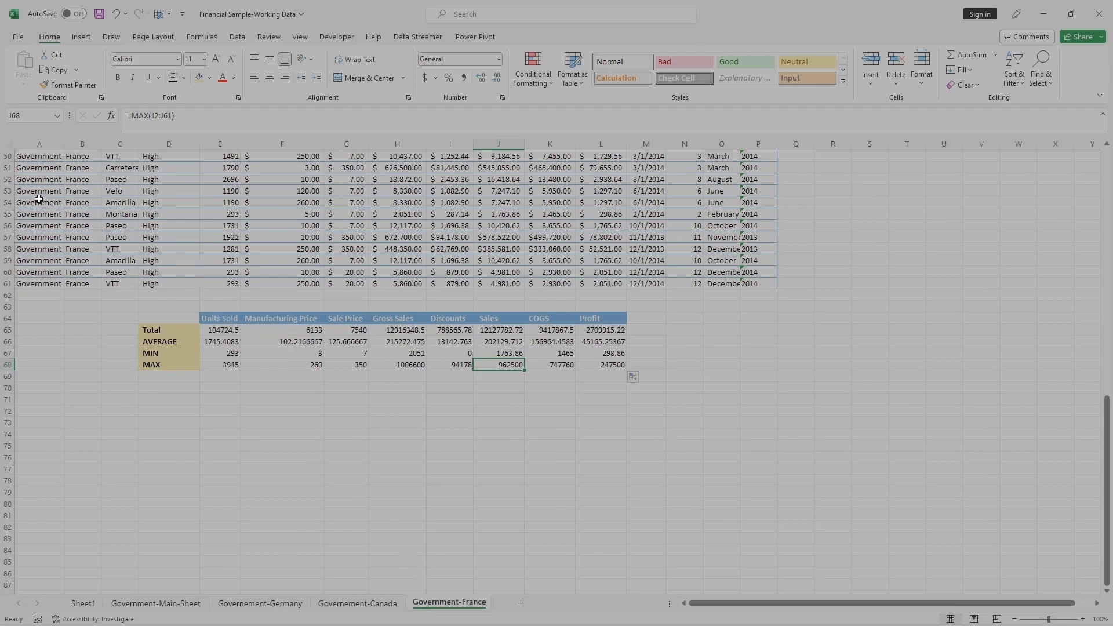
scroll(53, 247, "up", 16)
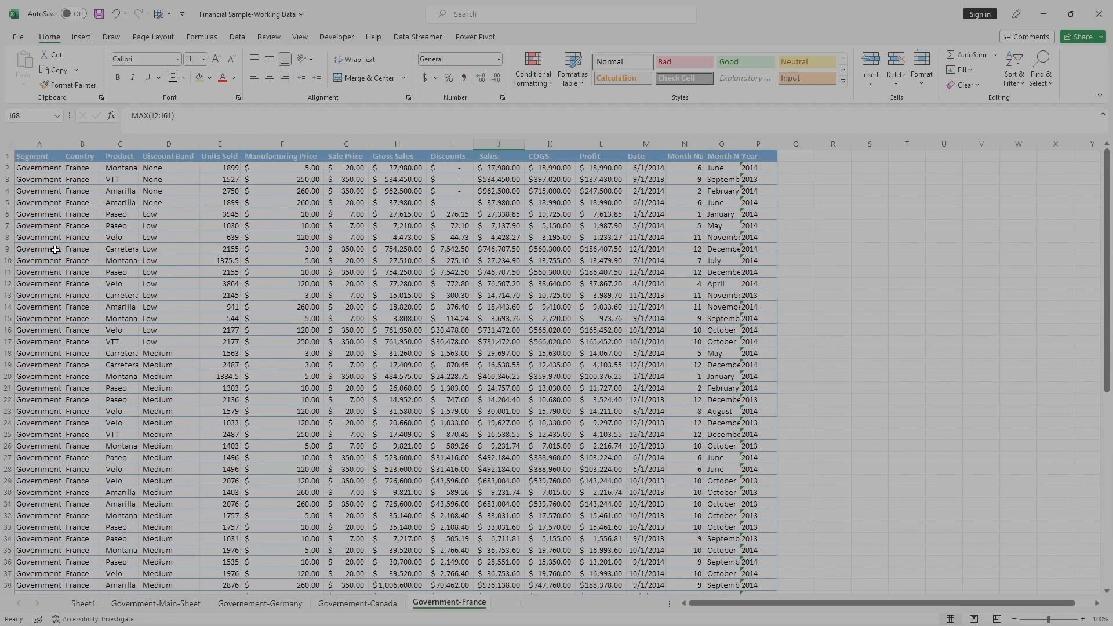
scroll(51, 246, "down", 15)
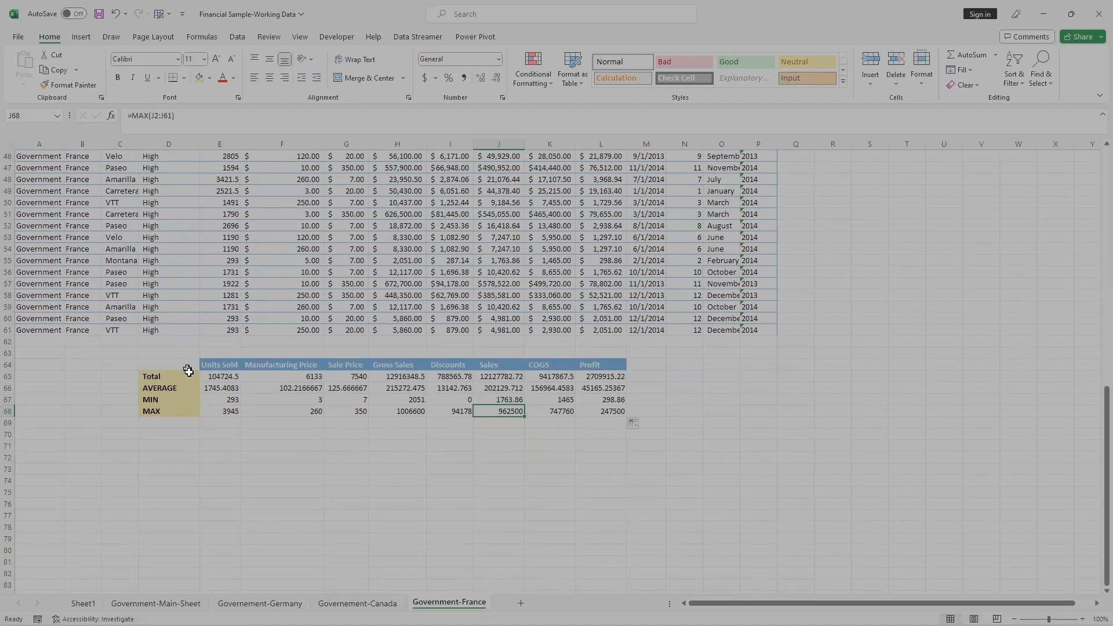
Copy the summary header row E64:L64 from Government-France to the Governement-Canada sheet, starting at cell E65.
left_click_drag(199, 360, 608, 364)
key("ctrl+c")
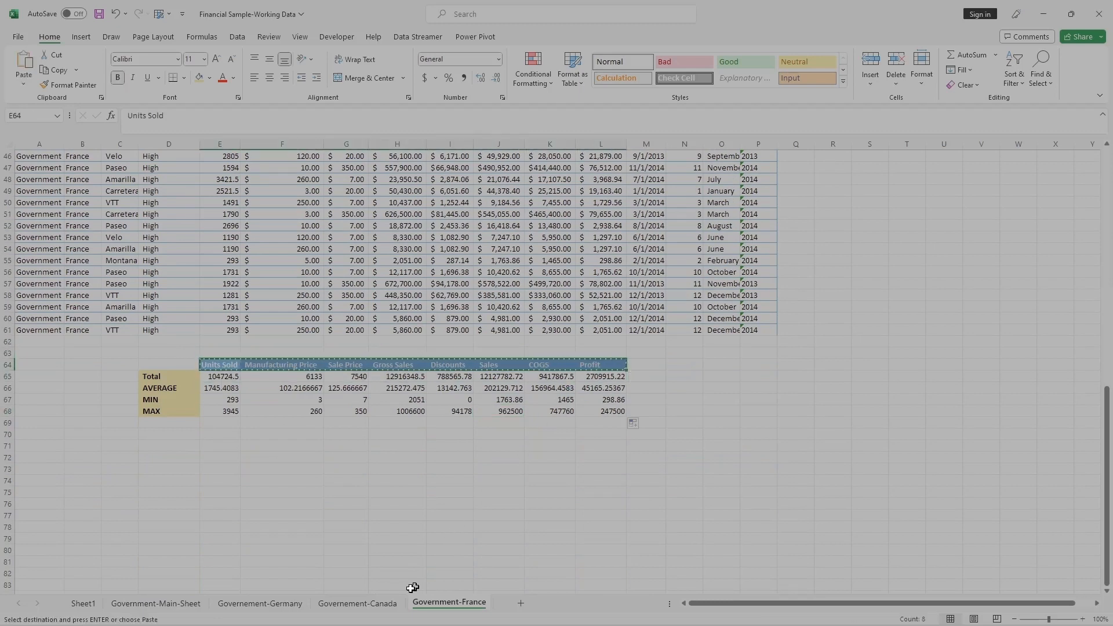
left_click(381, 602)
scroll(409, 479, "down", 11)
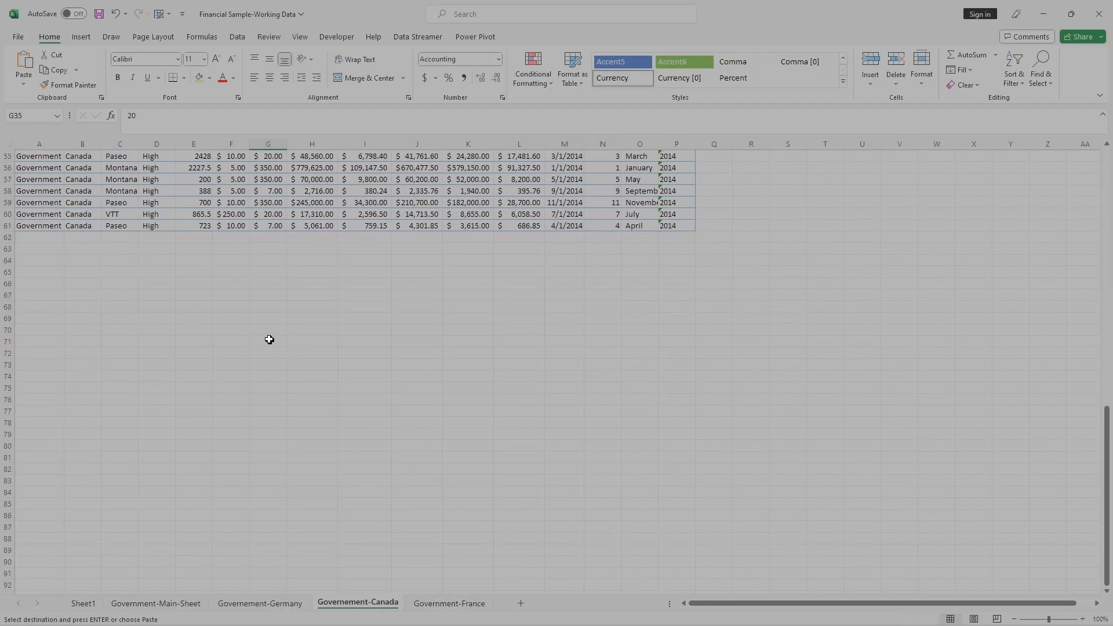
left_click(192, 275)
key("ctrl+v")
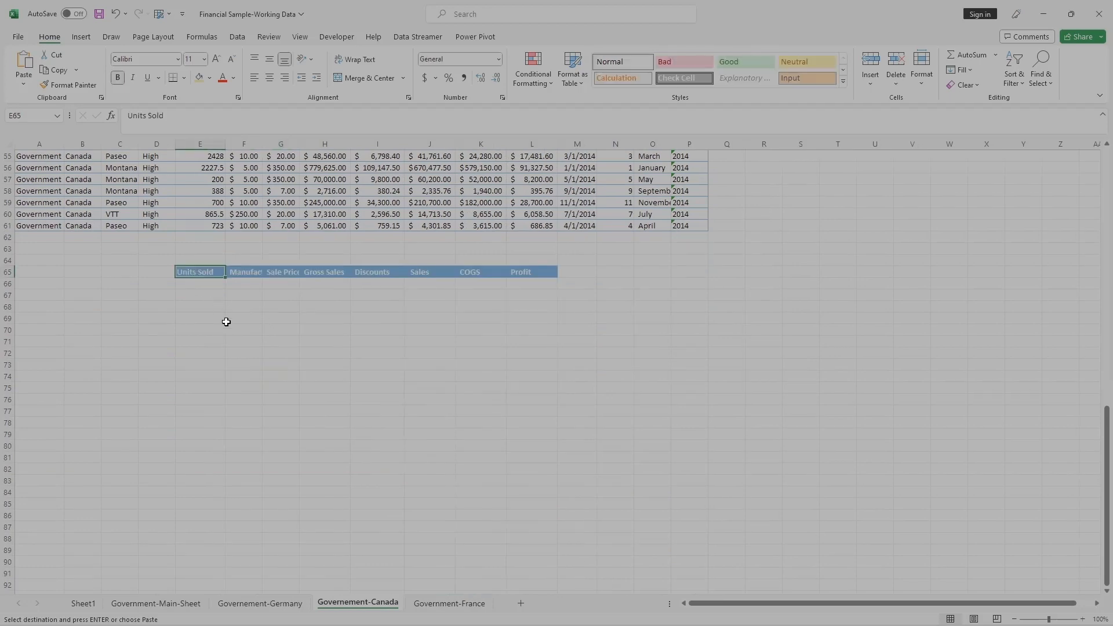
Copy the Total, AVERAGE, MIN and MAX labels in D65:D68 of Government-France and return to the Governement-Canada sheet.
left_click(449, 602)
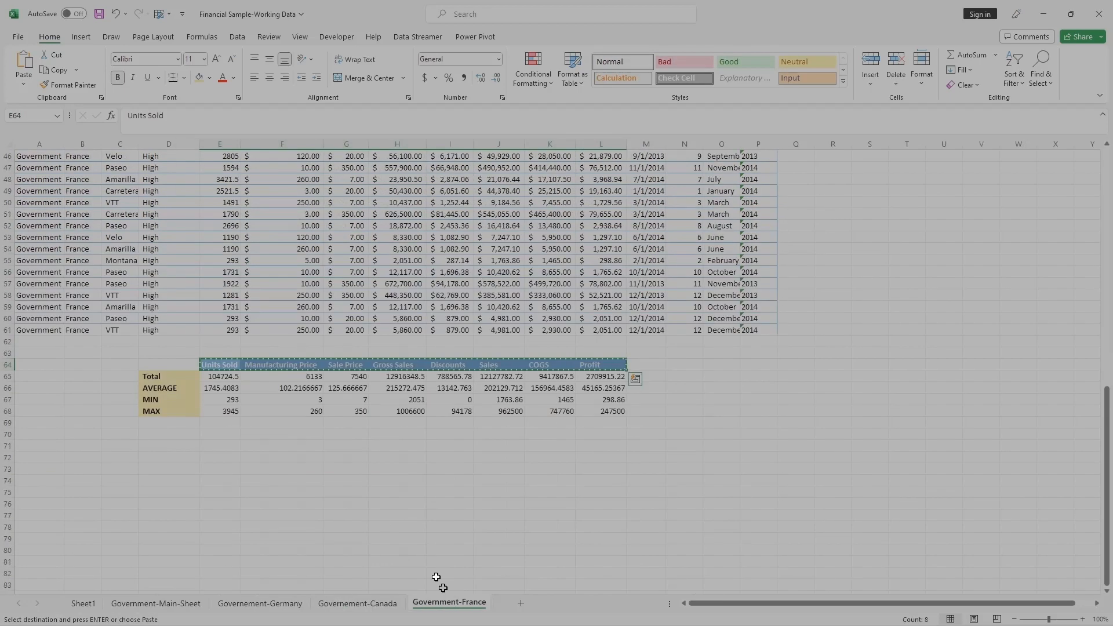
left_click_drag(168, 376, 175, 409)
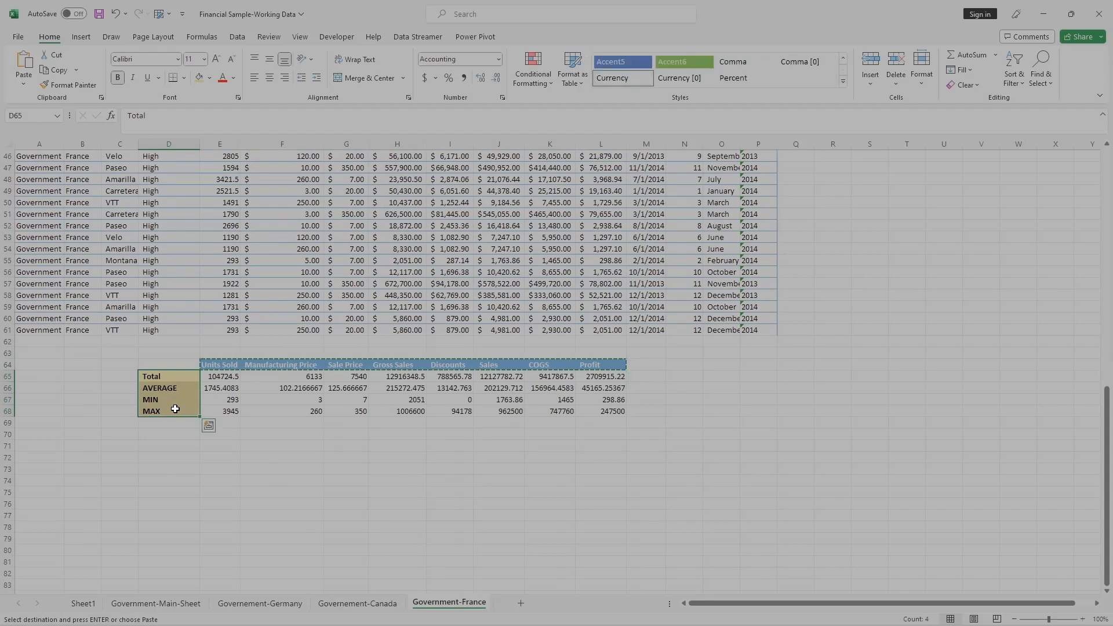
key("ctrl+c")
left_click(348, 603)
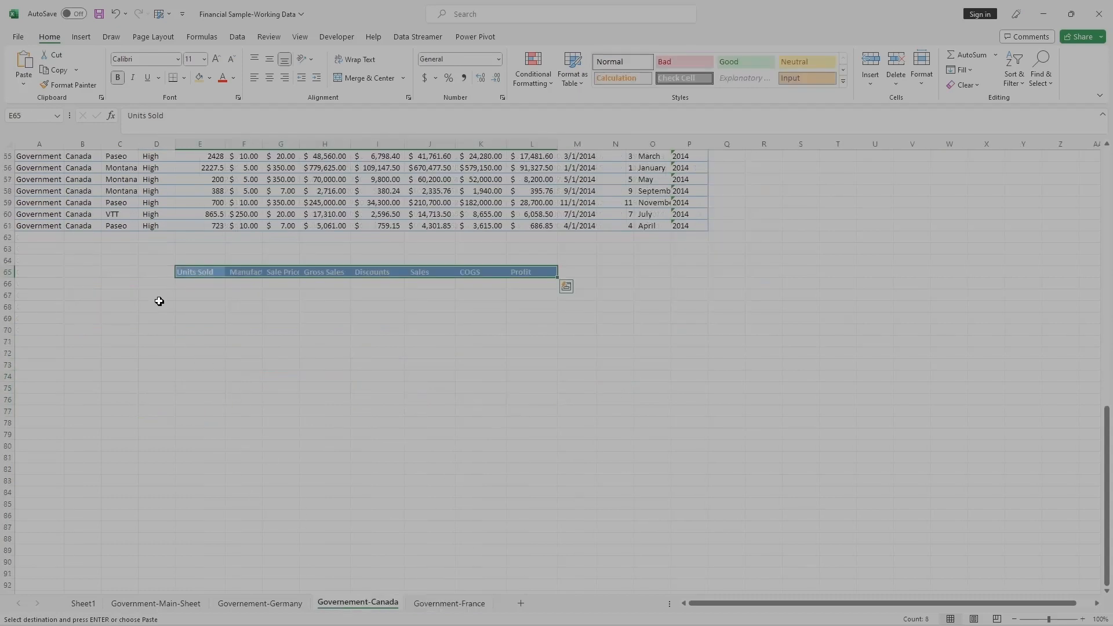
left_click(148, 275)
key("ctrl+v")
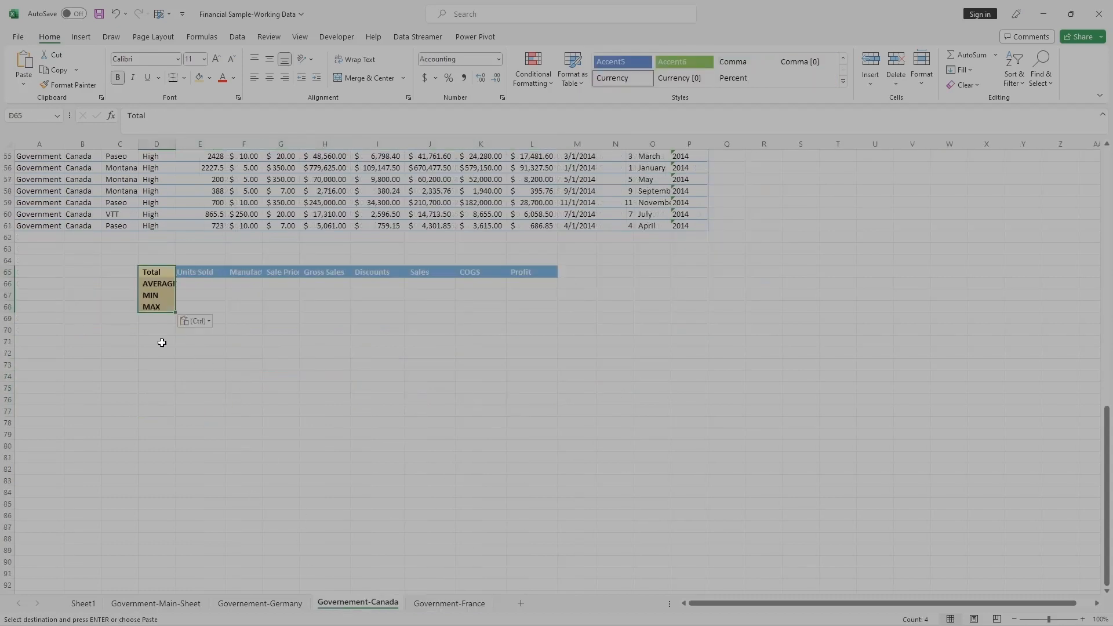
key("ctrl+z")
Paste the copied summary labels into column D starting at cell D66, one row below the header row.
left_click(154, 285)
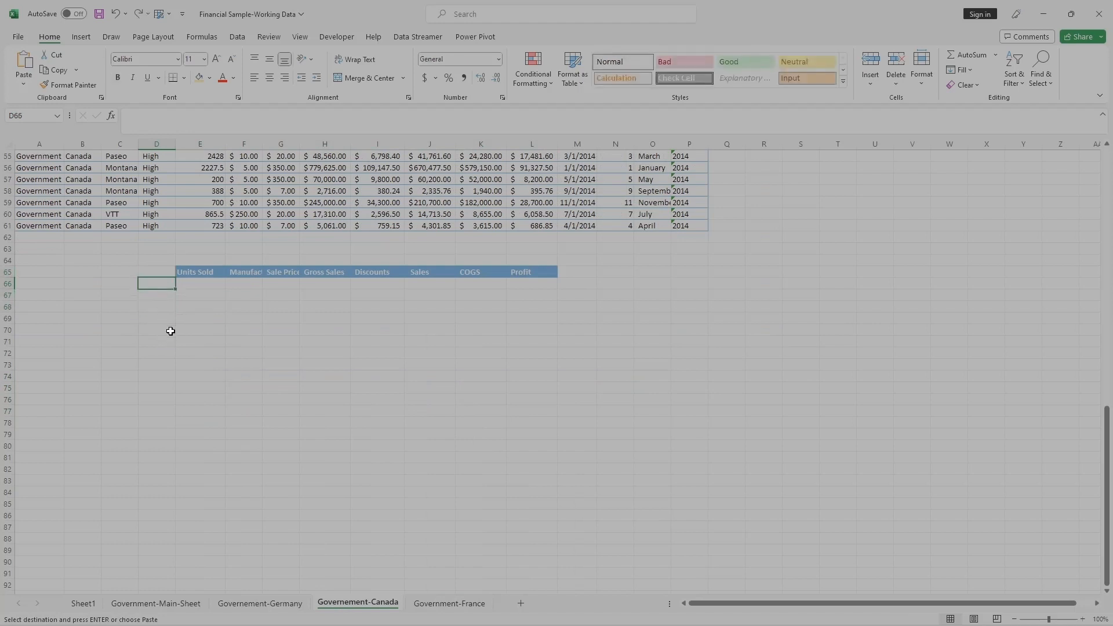
key("ctrl+v")
left_click(181, 377)
Examine the empty summary range E66:L69 and the Canada data rows above it, and switch to the Government-France sheet.
left_click(195, 285)
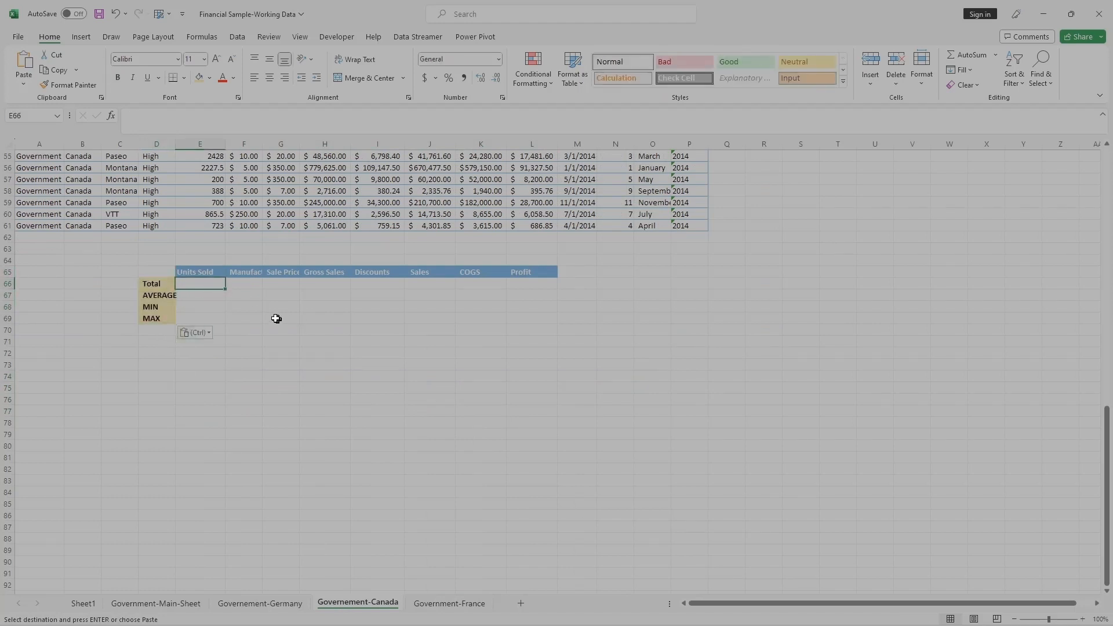
left_click_drag(217, 285, 525, 316)
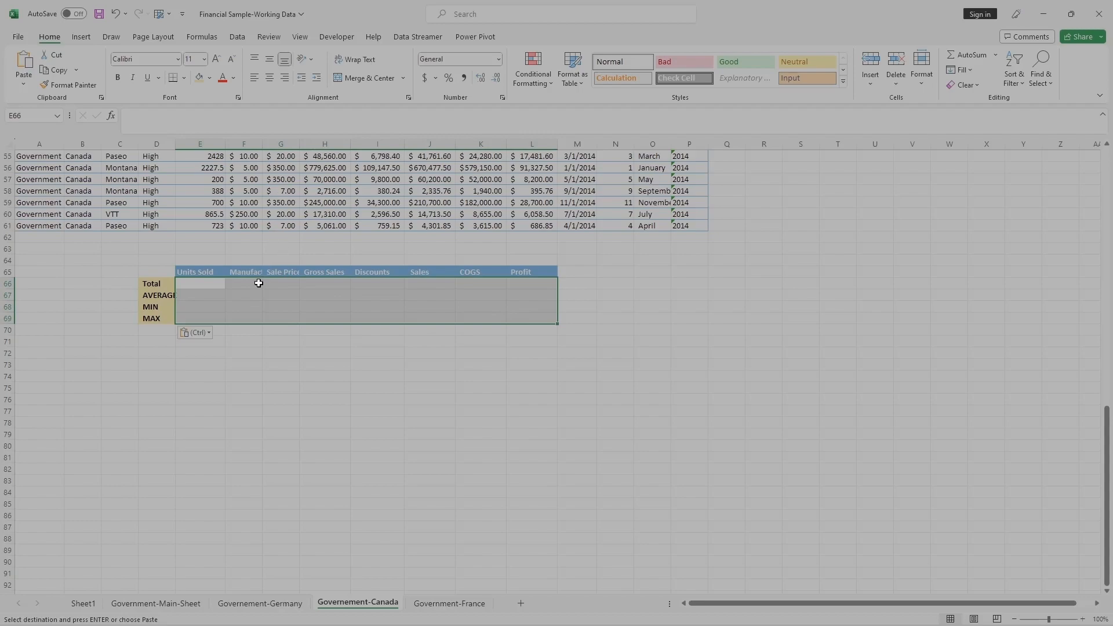
scroll(286, 280, "up", 16)
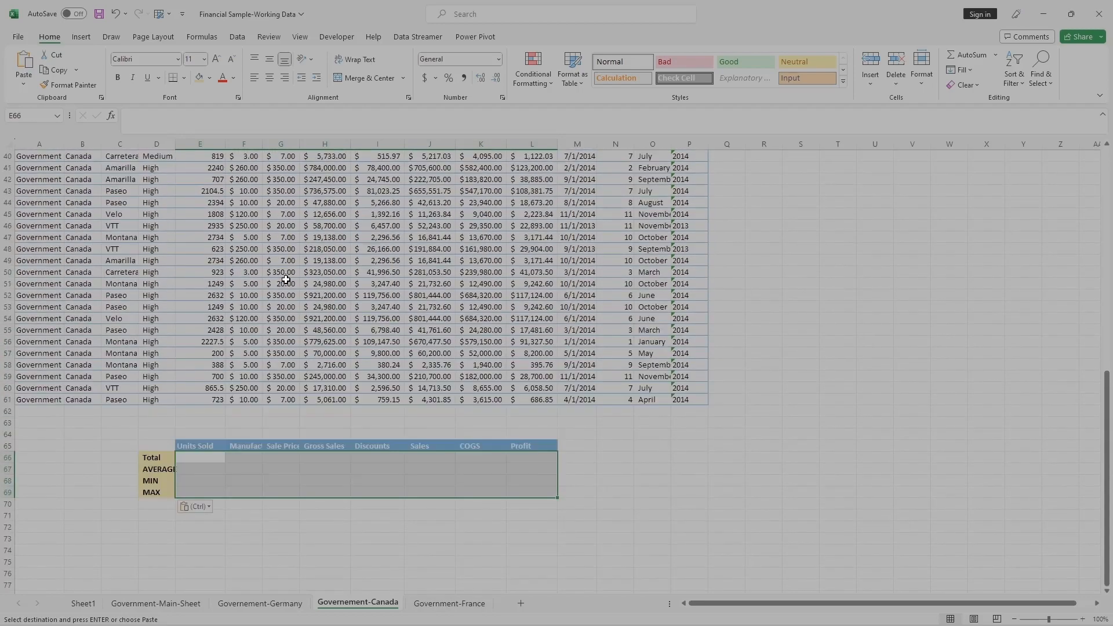
scroll(286, 280, "up", 2)
scroll(285, 281, "down", 17)
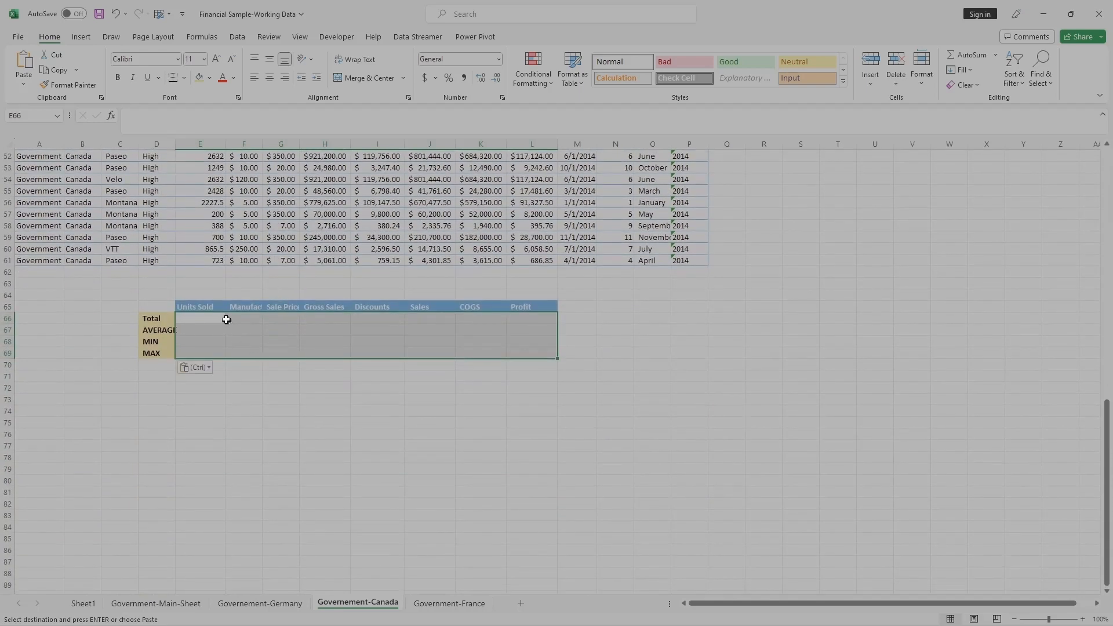
left_click(436, 605)
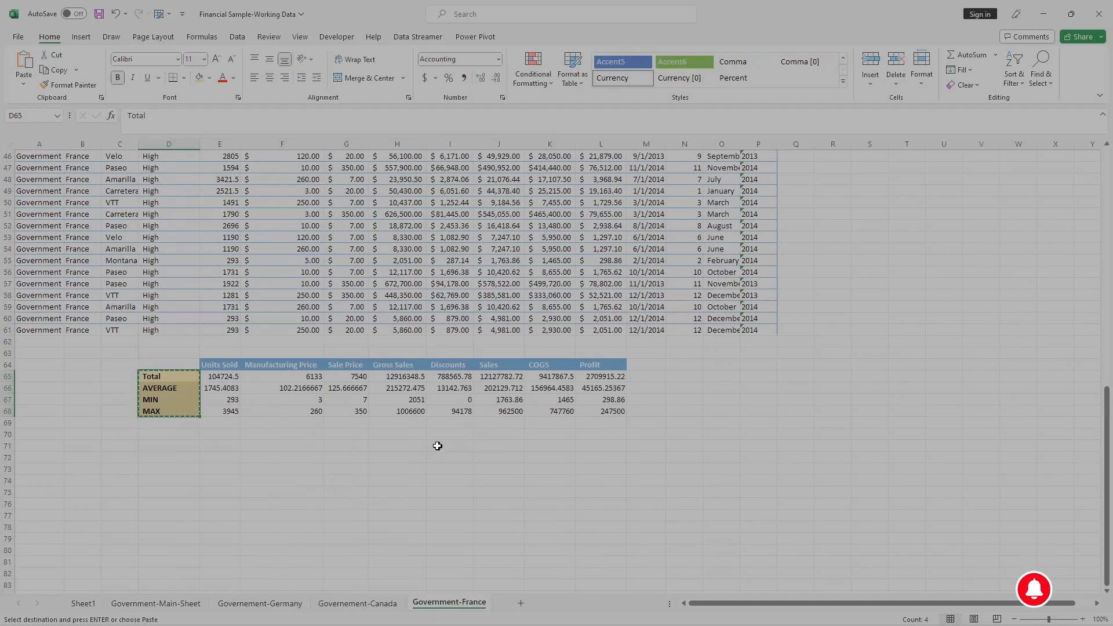